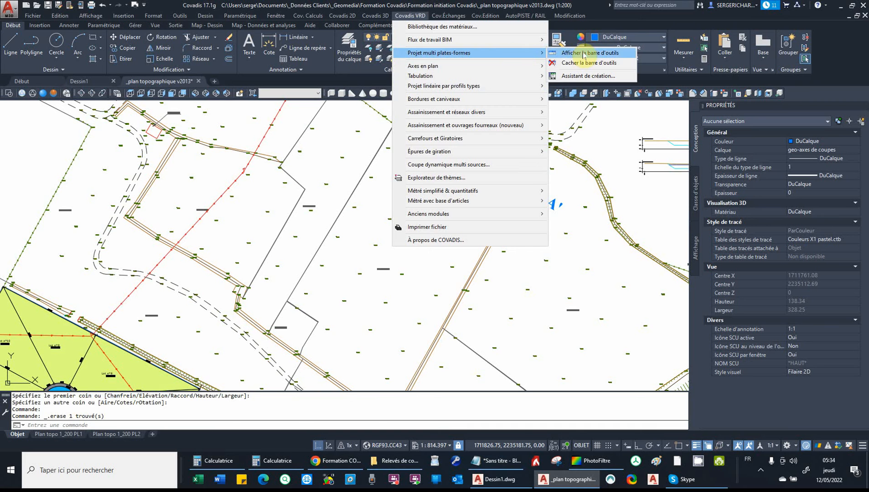
# Display the Covadis multi-platform project toolbar, place it over the upper part of the drawing, and start a new platform project.
pyautogui.click(578, 52)
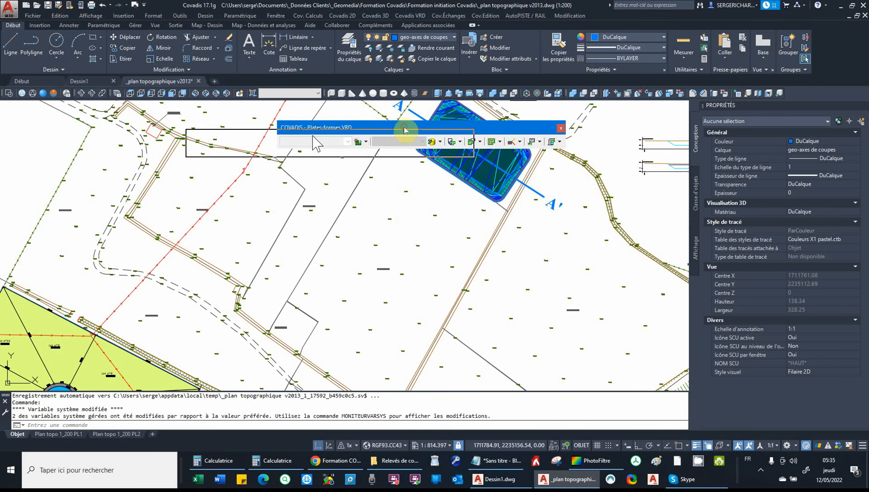
pyautogui.moveTo(403, 129); pyautogui.dragTo(196, 118)
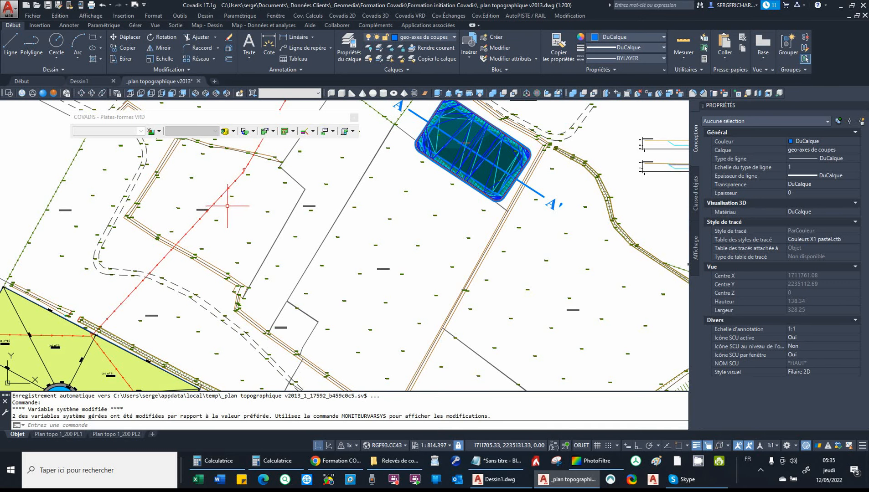
pyautogui.click(159, 131)
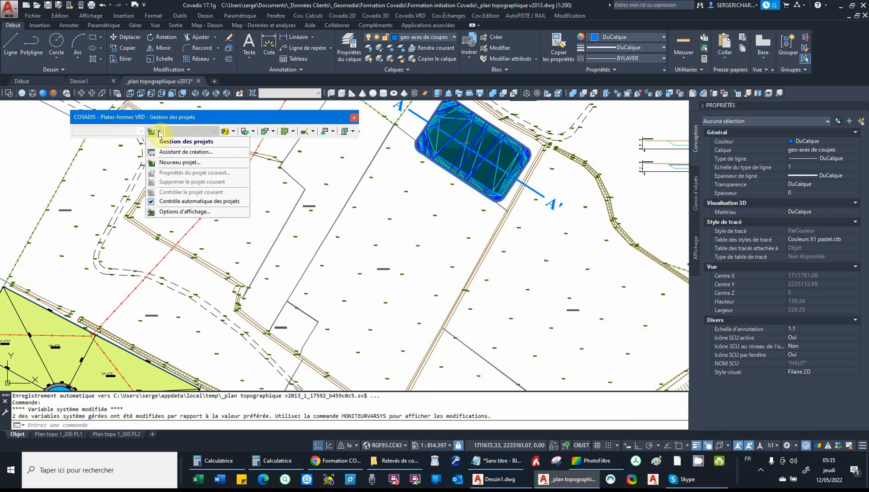
pyautogui.click(169, 164)
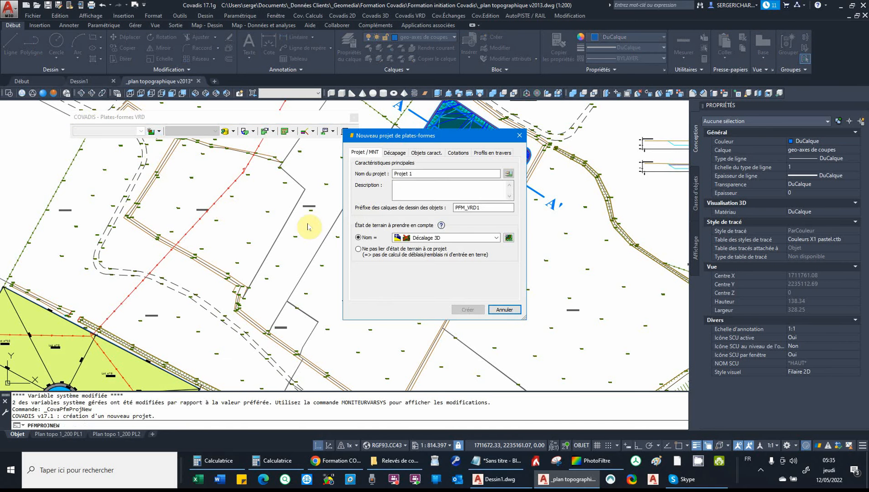
# Link the new project Projet 1 to the geo-TN terrain state, review its stripping, characteristic object and annotation settings, and create it.
pyautogui.click(419, 173)
pyautogui.moveTo(420, 173); pyautogui.dragTo(378, 173)
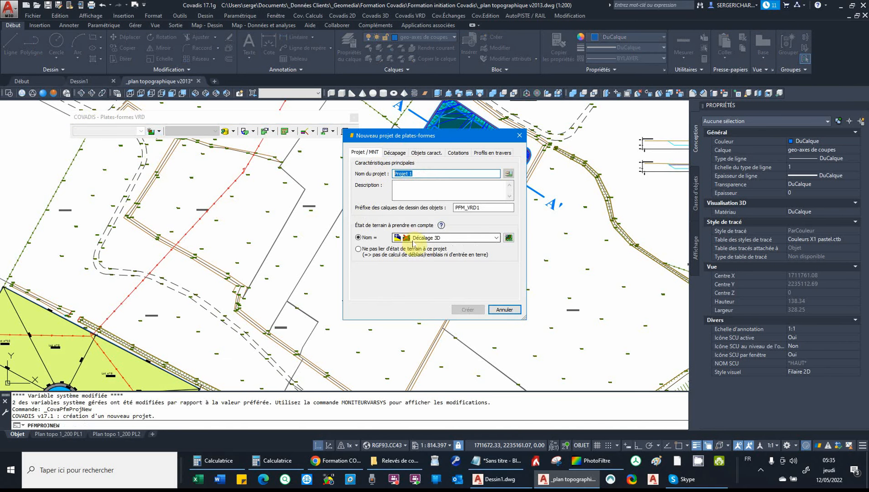
pyautogui.click(426, 237)
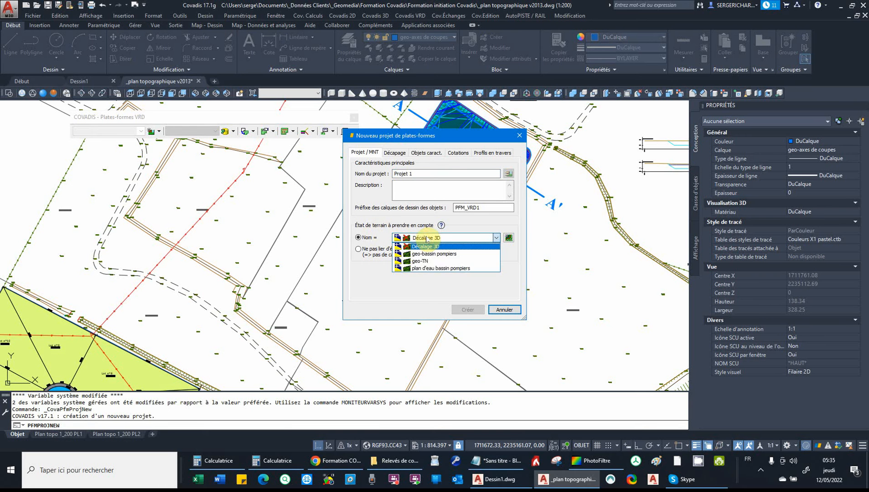
pyautogui.click(423, 262)
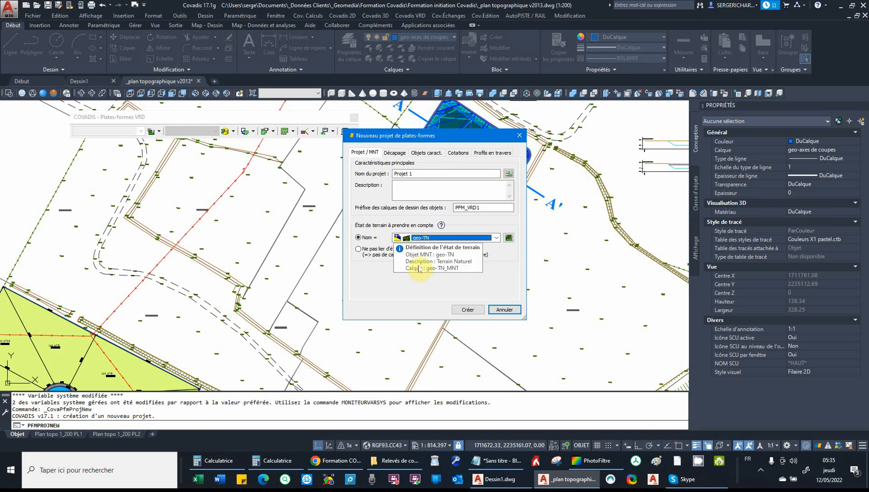
pyautogui.click(393, 153)
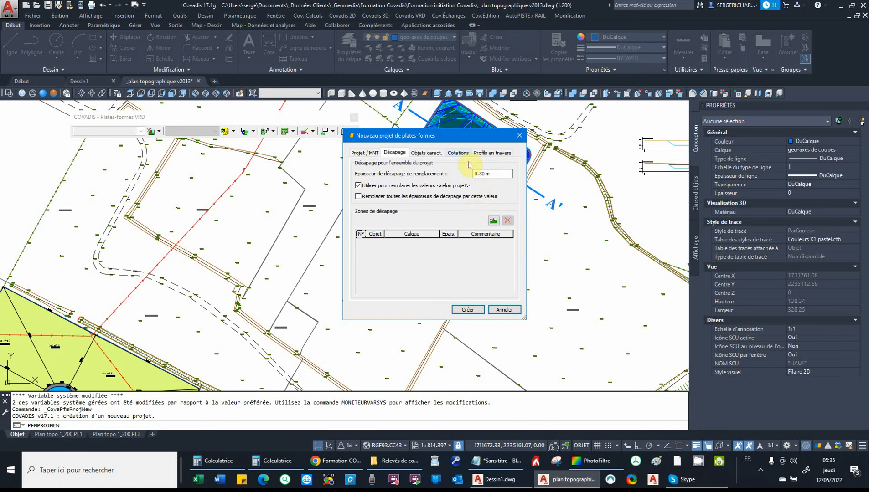
pyautogui.click(431, 155)
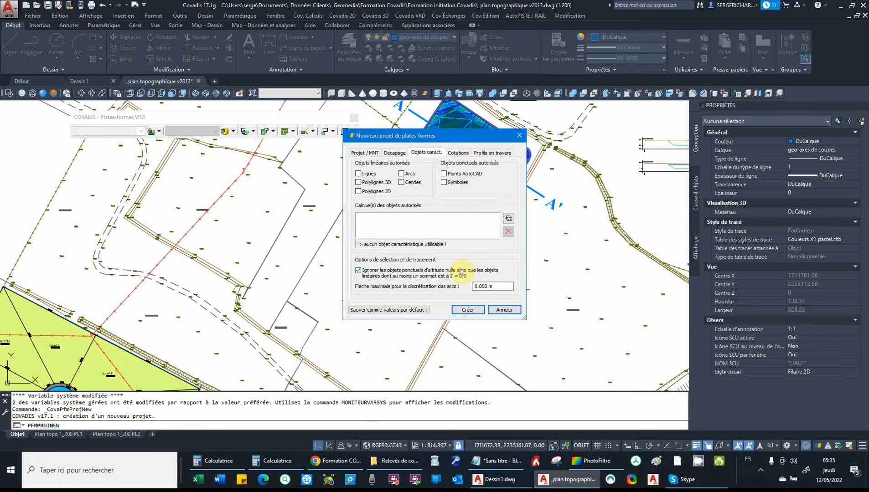
pyautogui.click(460, 154)
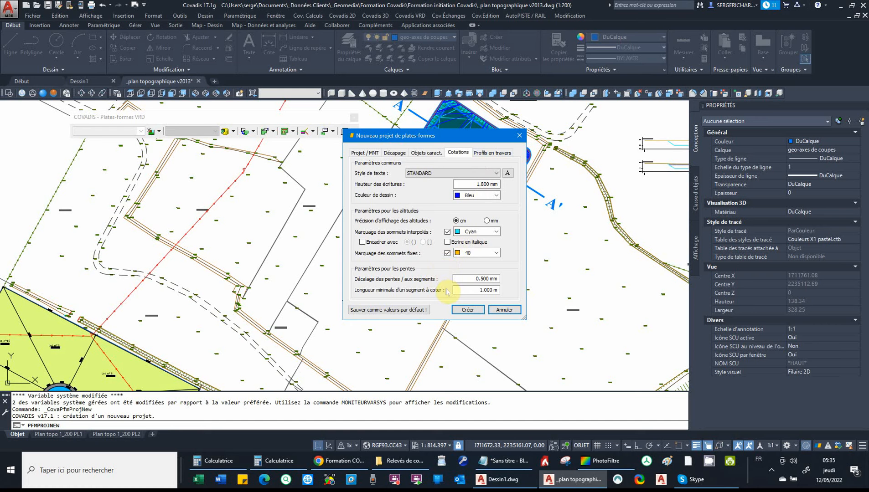
pyautogui.click(470, 310)
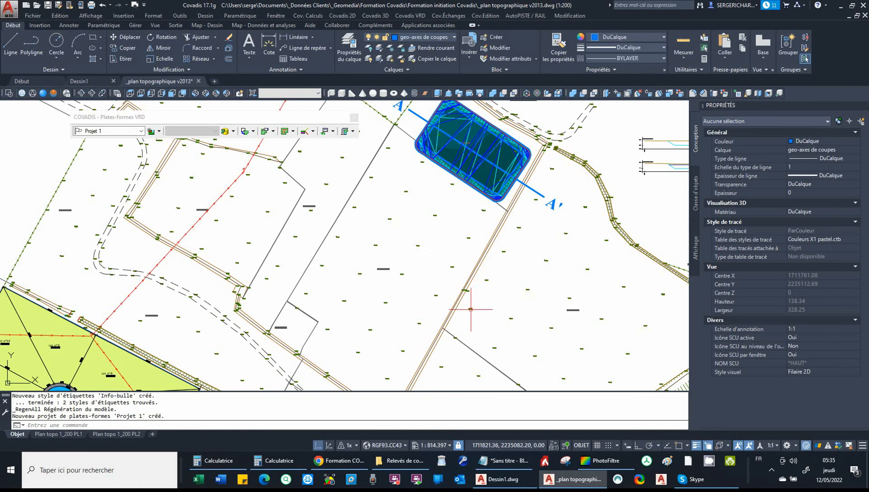
# Add the Béton balayé and Stationnement platform types from the library to the project.
pyautogui.click(234, 131)
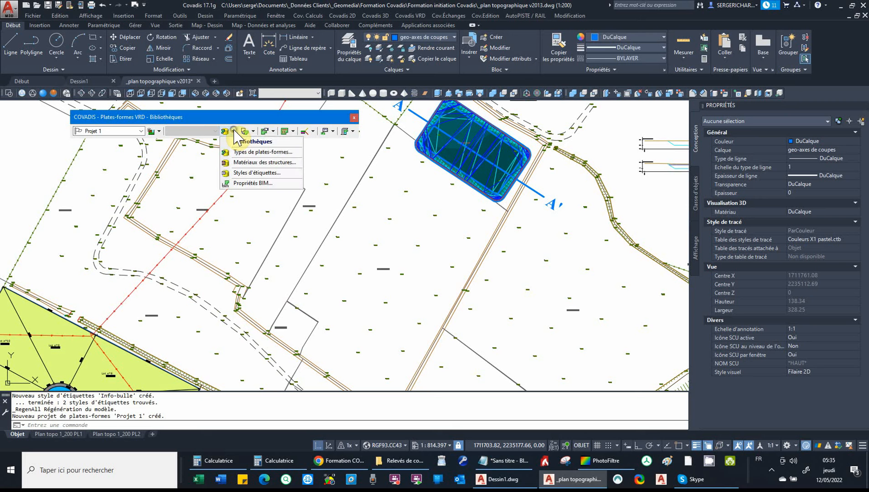
pyautogui.click(245, 154)
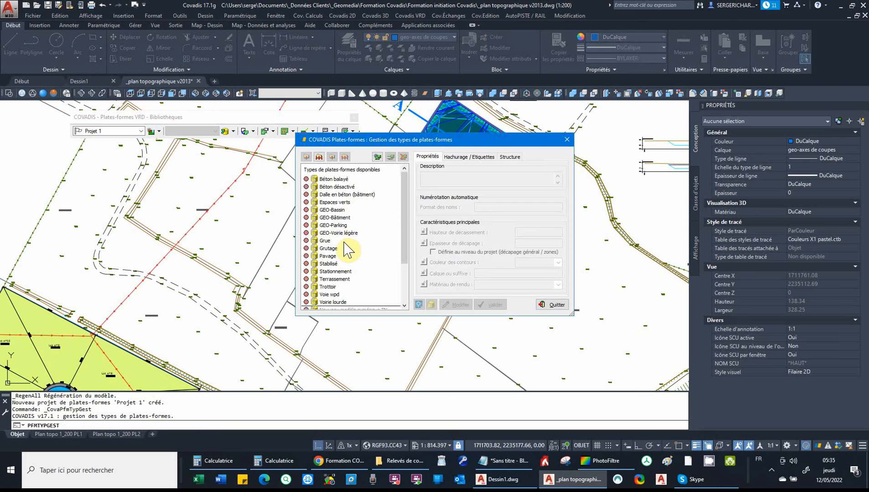
pyautogui.click(327, 179)
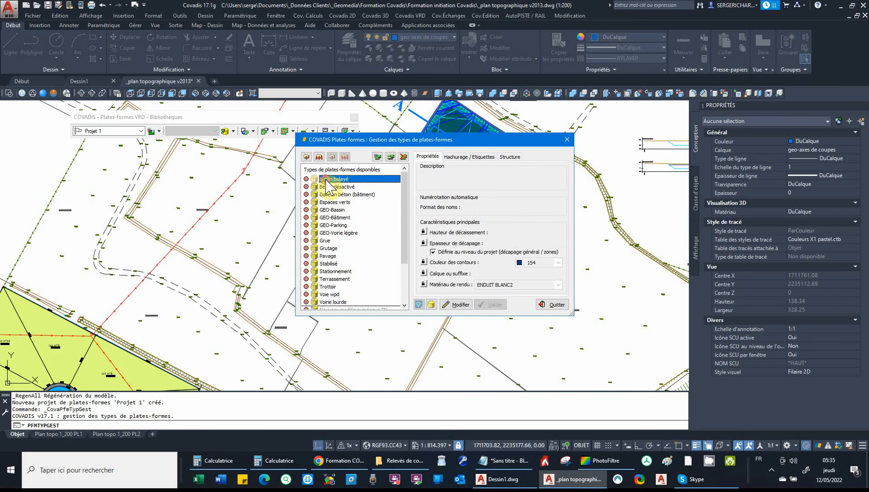
pyautogui.click(333, 272)
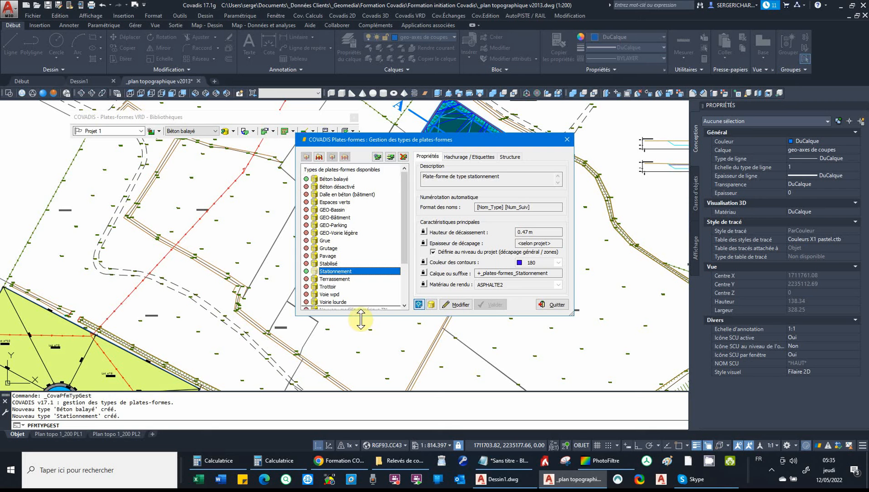
pyautogui.click(553, 305)
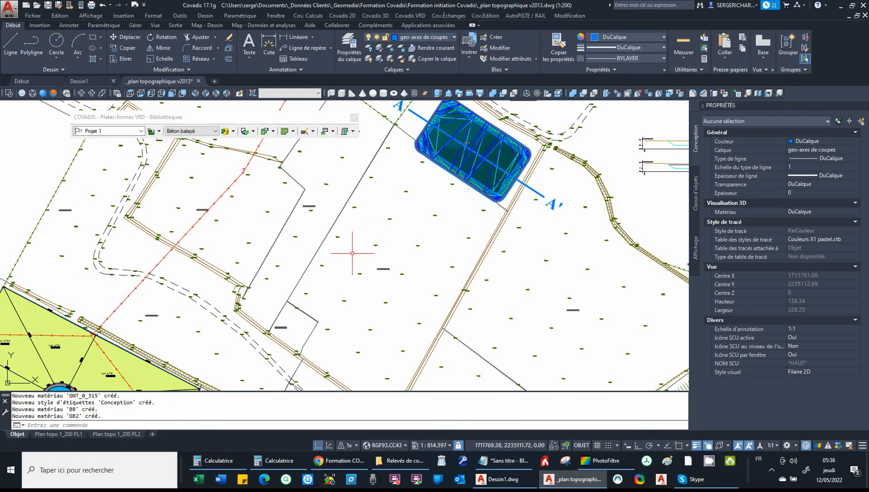
# Draw a rectangle of about 1593 m² over the parcels southwest of the blue basin.
pyautogui.click(92, 36)
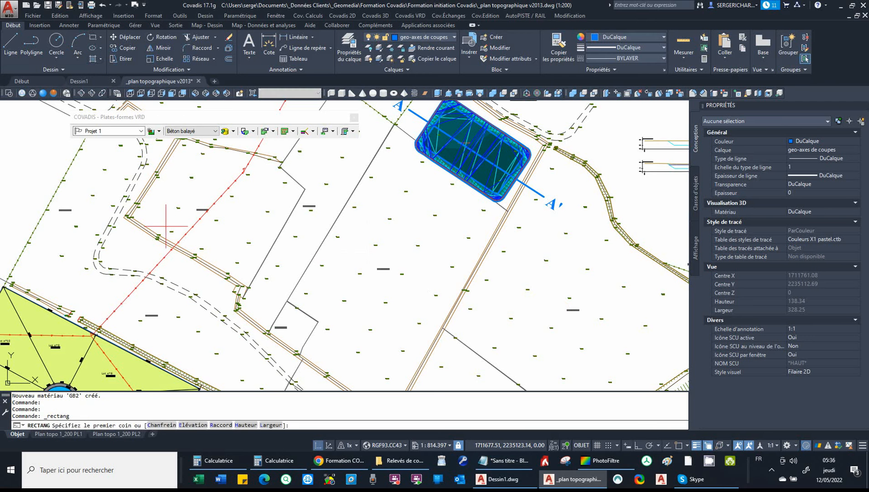
pyautogui.click(197, 237)
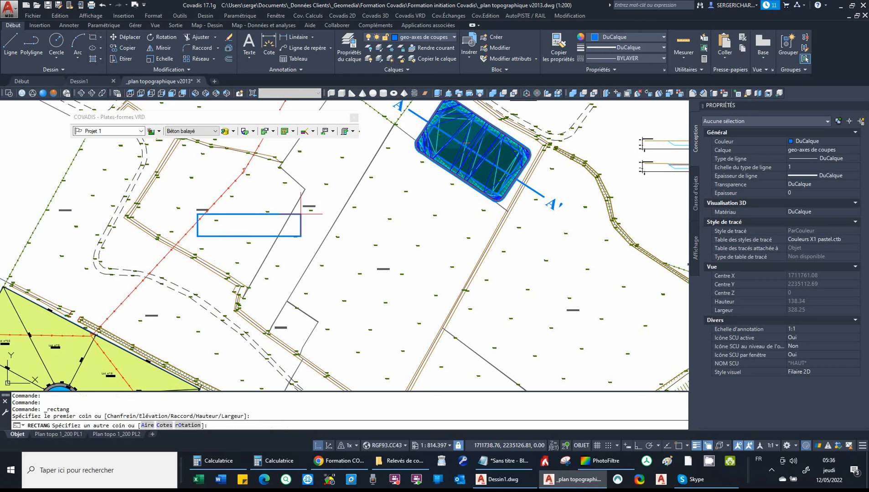
pyautogui.click(312, 175)
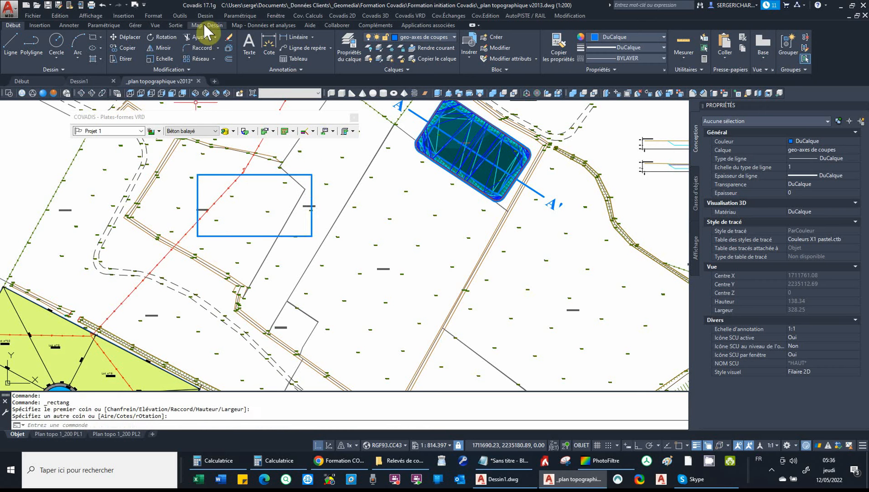
# Rotate the rectangle around its centre so its sides run roughly parallel to the surrounding parcel boundaries.
pyautogui.click(161, 37)
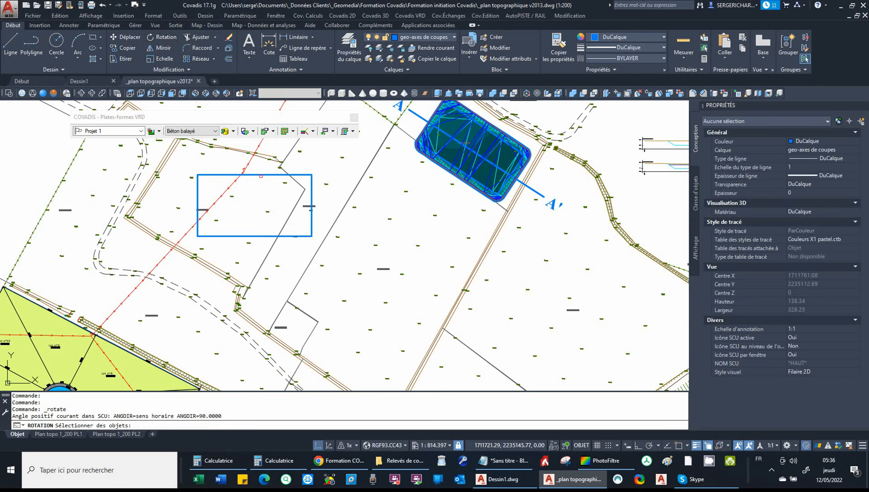
pyautogui.click(261, 176)
pyautogui.press('Return')
pyautogui.click(262, 199)
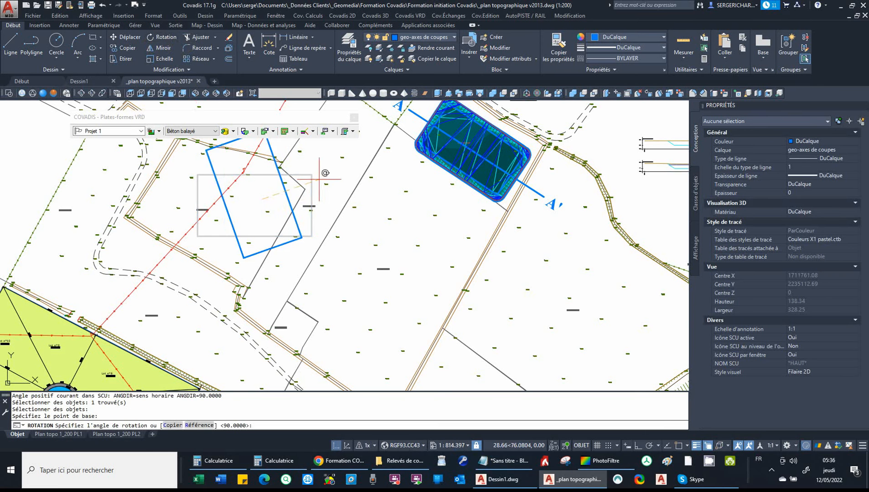
pyautogui.click(291, 151)
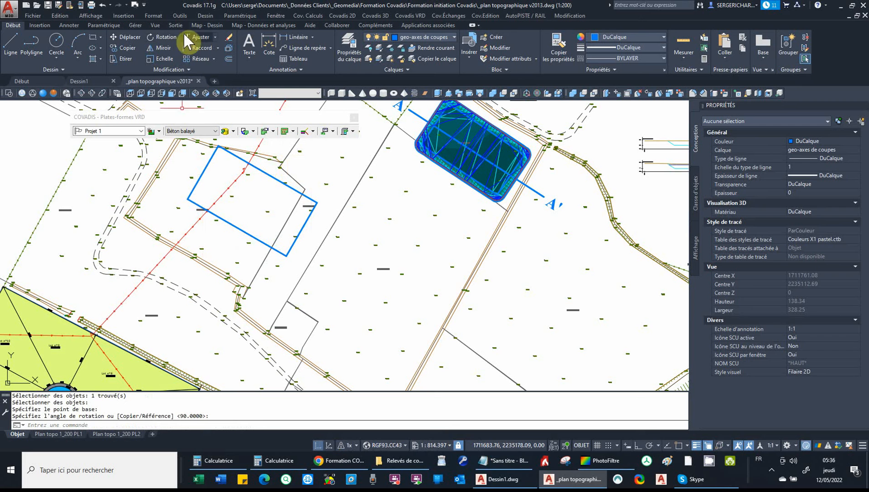
# Move the rotated rectangle southwest so it sits inside the parcel, clear of the boundary lines.
pyautogui.click(130, 38)
pyautogui.click(235, 226)
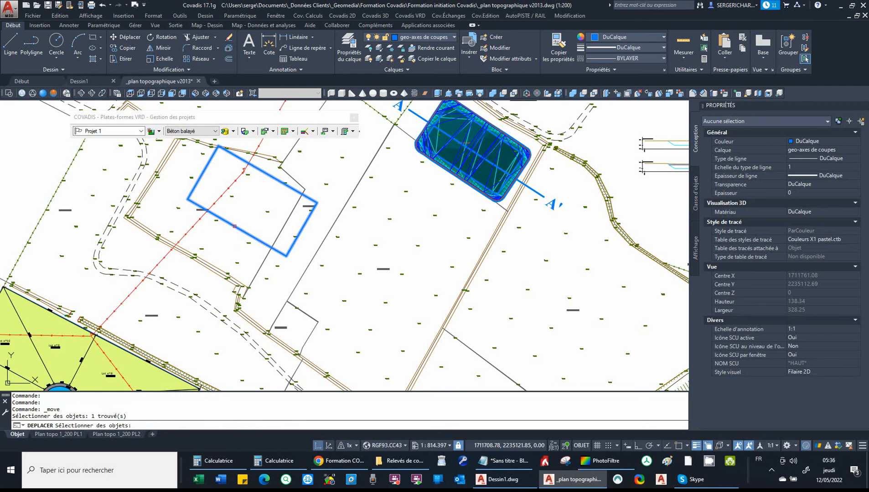
pyautogui.press('Return')
pyautogui.click(262, 206)
pyautogui.click(217, 225)
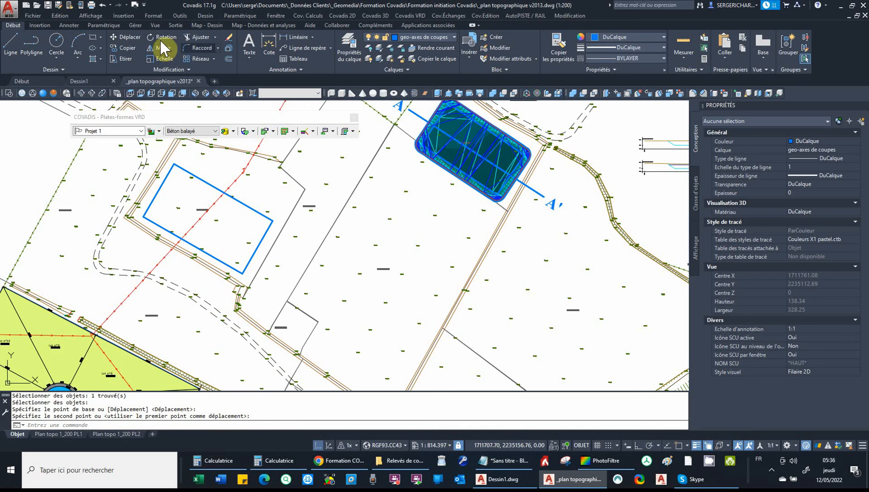
# Draw a five-sided polygon inscribed in a circle in the parcel south of the blue basin.
pyautogui.click(213, 36)
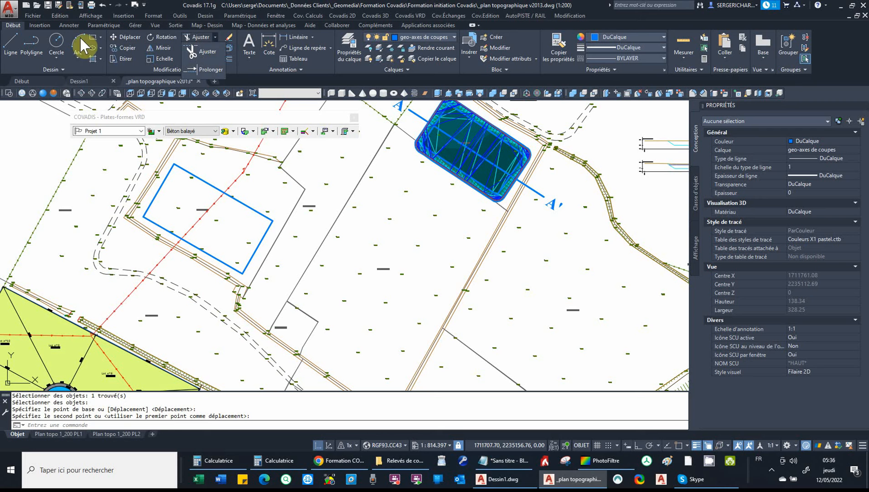
pyautogui.click(100, 36)
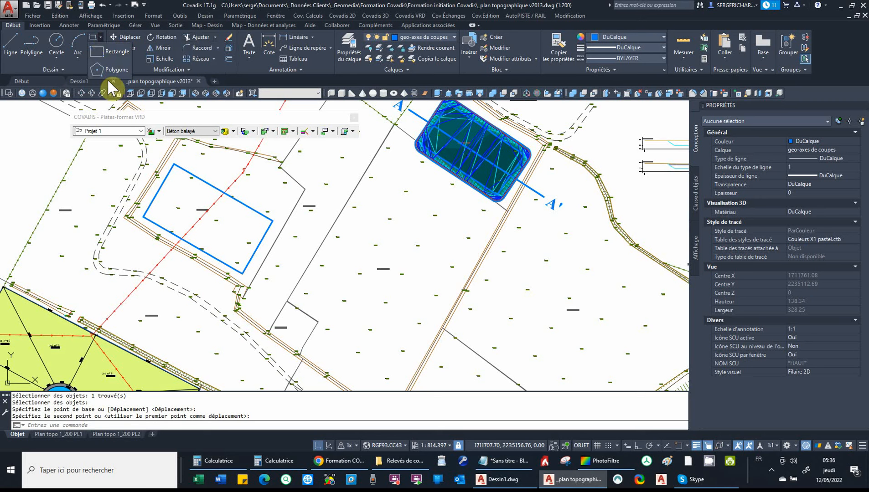
pyautogui.click(112, 70)
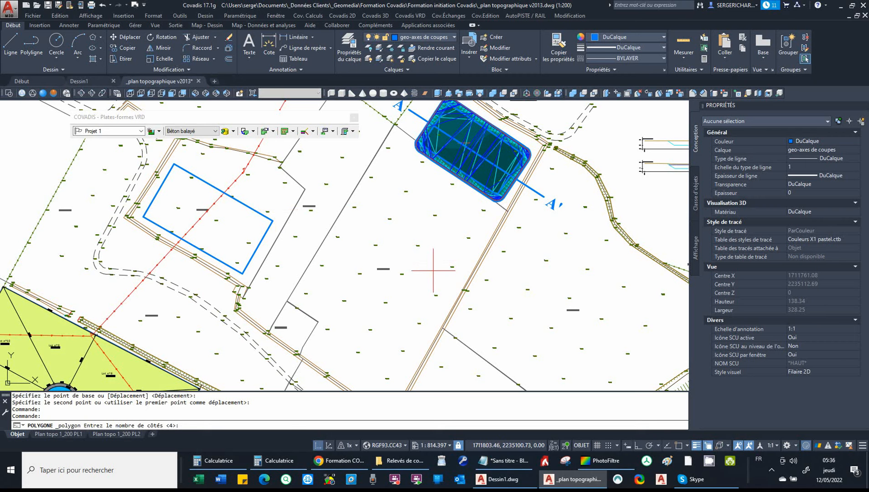
pyautogui.press('Return')
pyautogui.click(435, 296)
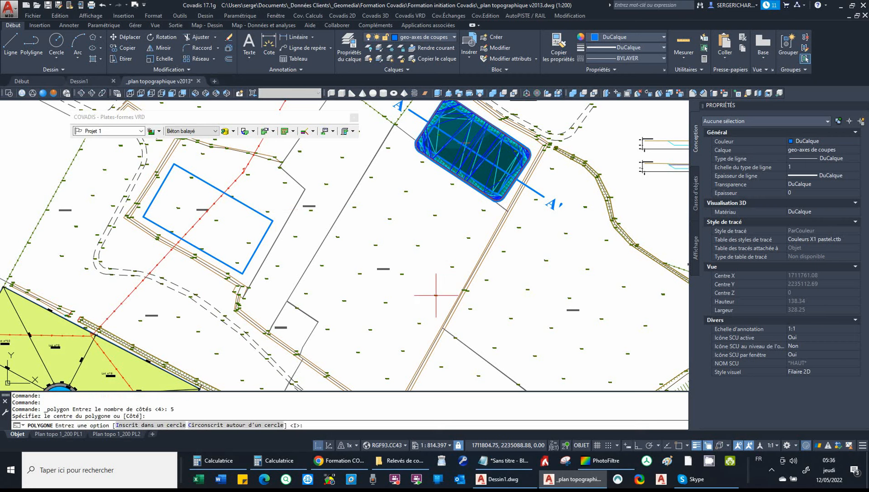
pyautogui.press('Return')
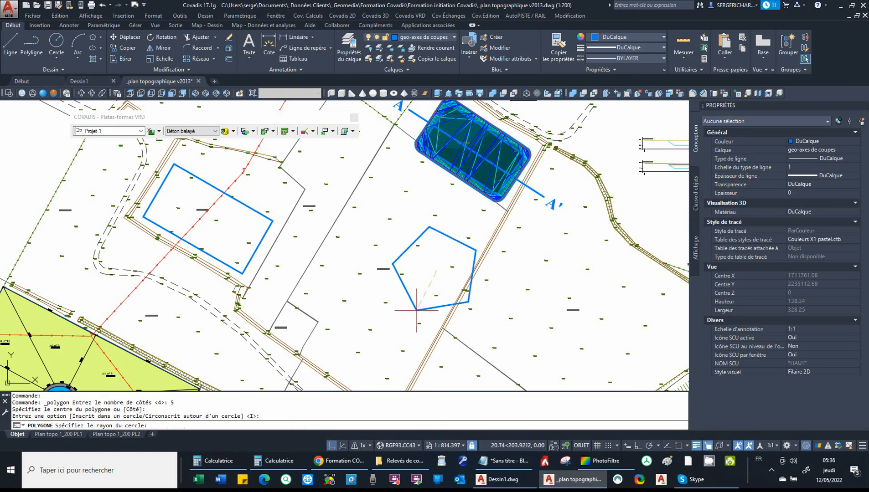
pyautogui.click(392, 307)
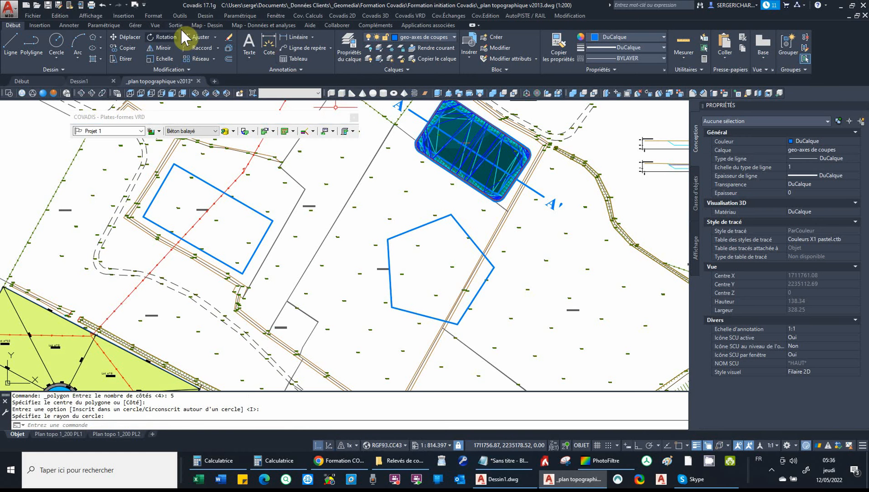
# Move the pentagon west so it lies within its parcel, clear of the double boundary line.
pyautogui.click(133, 38)
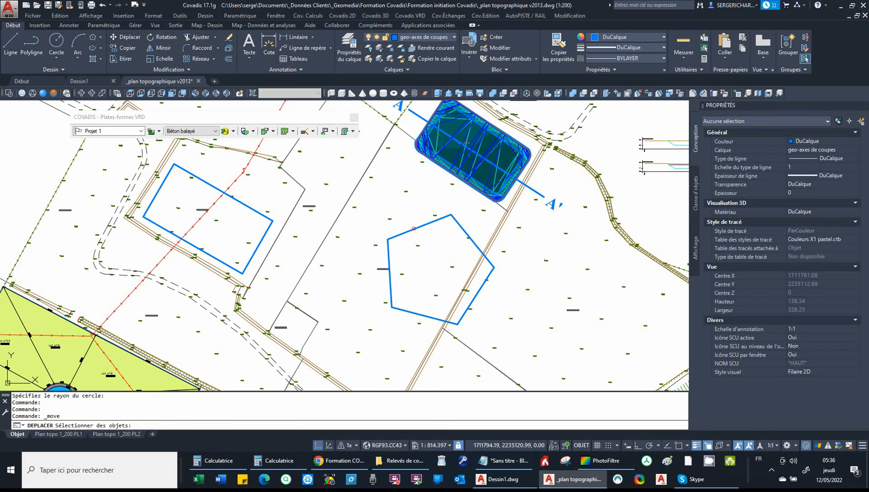
pyautogui.click(422, 226)
pyautogui.press('Return')
pyautogui.click(437, 256)
pyautogui.click(397, 247)
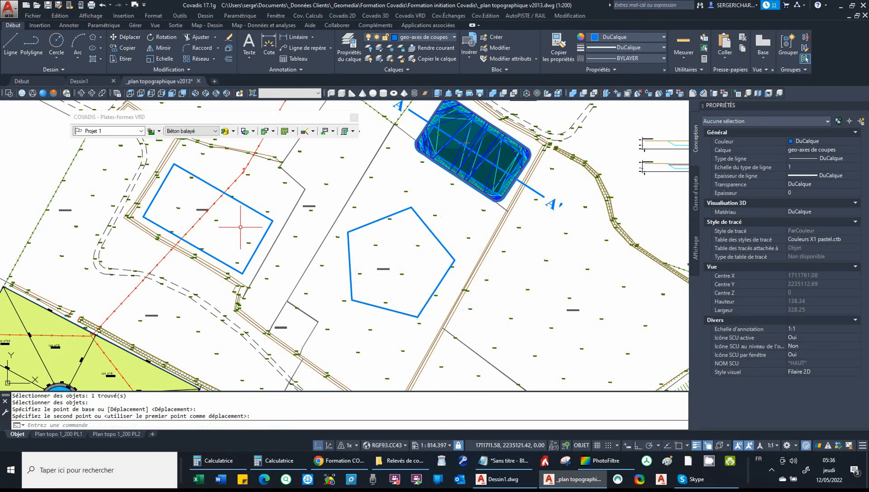
# Set the elevation of the blue rectangle's polyline to 27.5, after checking the surrounding spot heights.
pyautogui.scroll(4, 227, 232)
pyautogui.scroll(4, 274, 252)
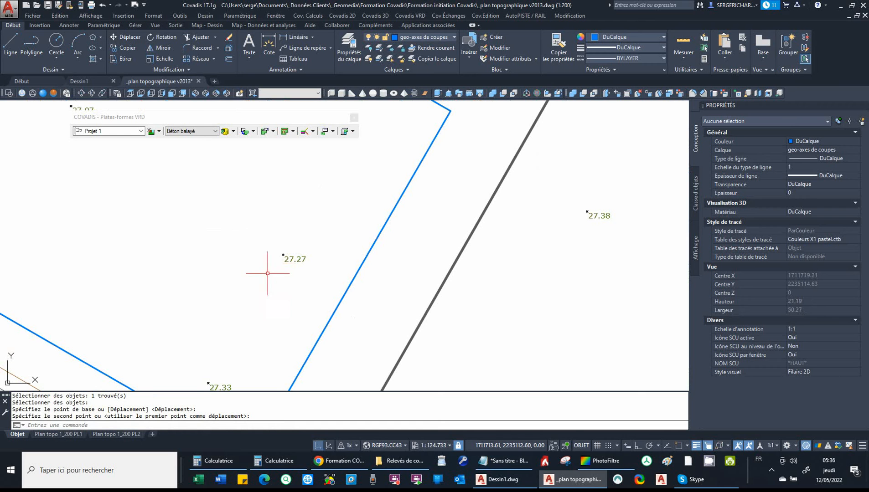
pyautogui.scroll(-4, 281, 270)
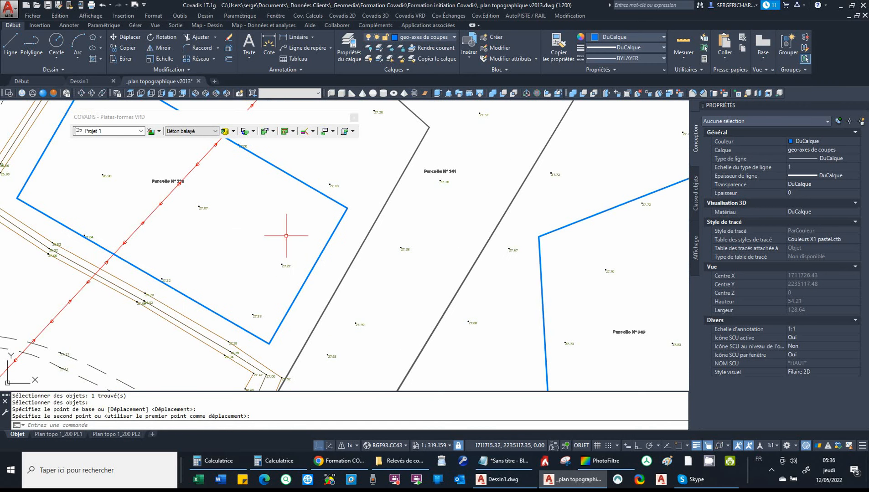
pyautogui.click(312, 188)
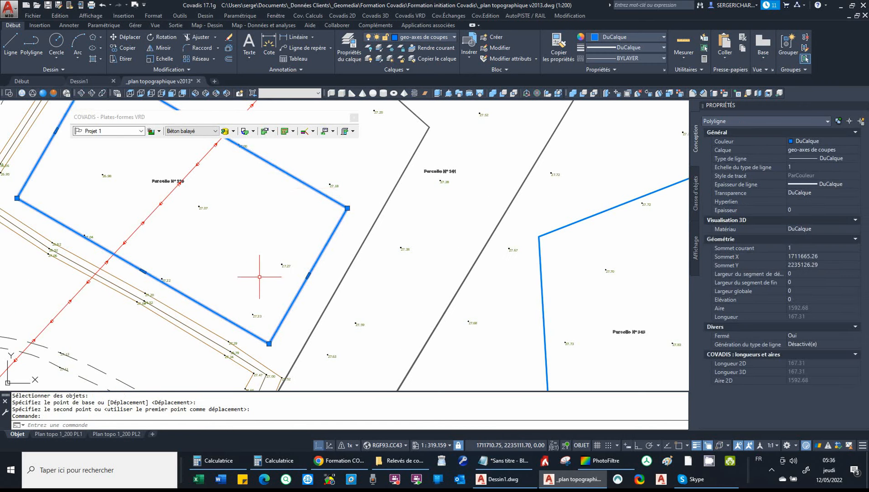
pyautogui.scroll(-2, 259, 277)
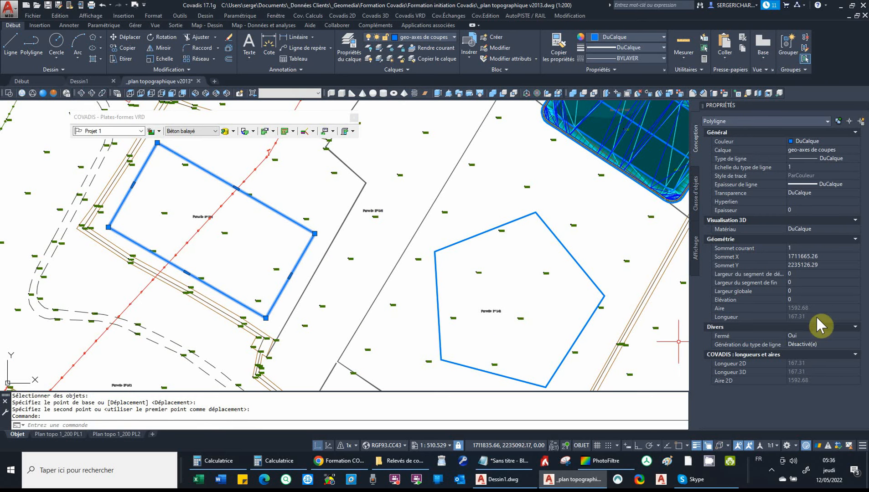
pyautogui.click(799, 300)
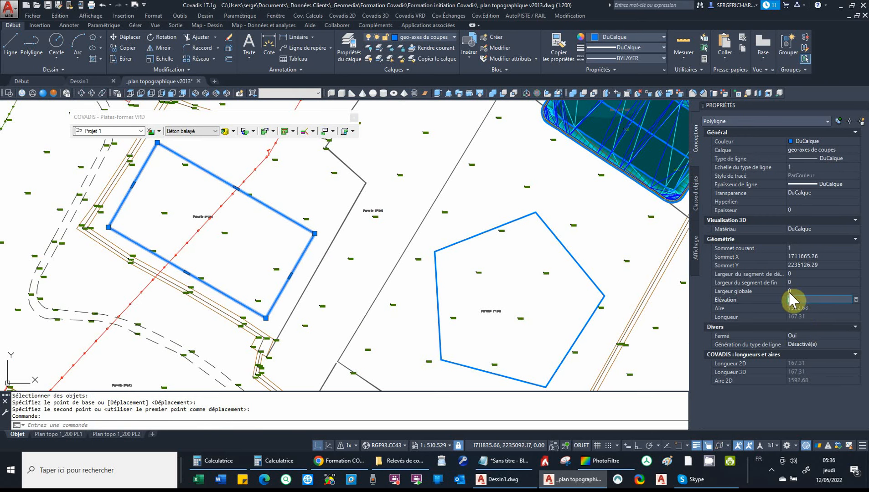
pyautogui.write('27.5')
pyautogui.press('Return')
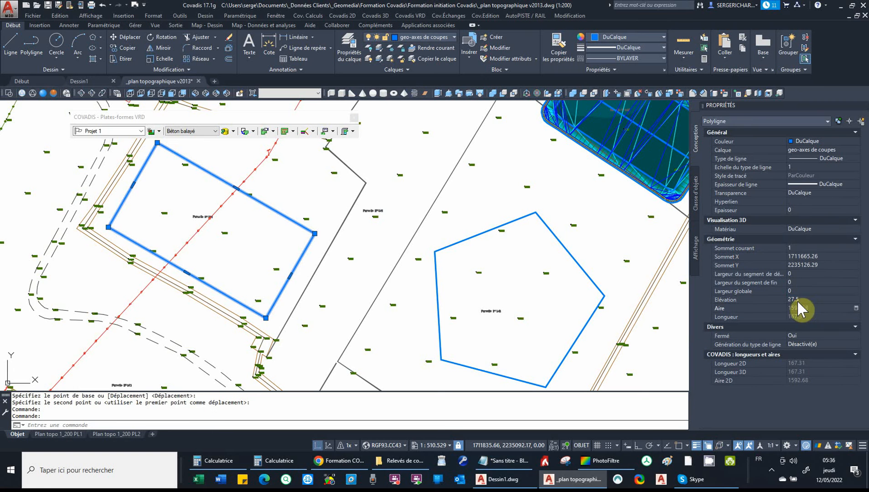
pyautogui.press('Escape')
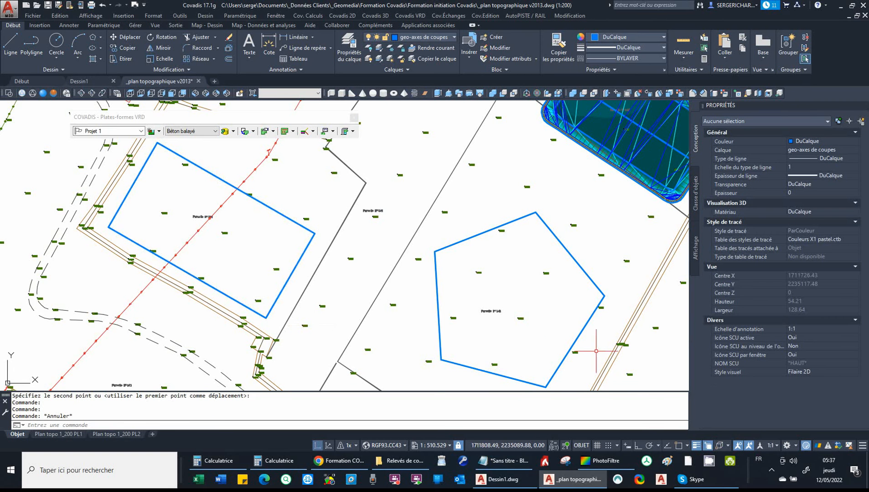
# Set the elevation of the pentagon's polyline to 28.2, after checking the spot heights around it.
pyautogui.scroll(4, 551, 319)
pyautogui.scroll(-4, 503, 347)
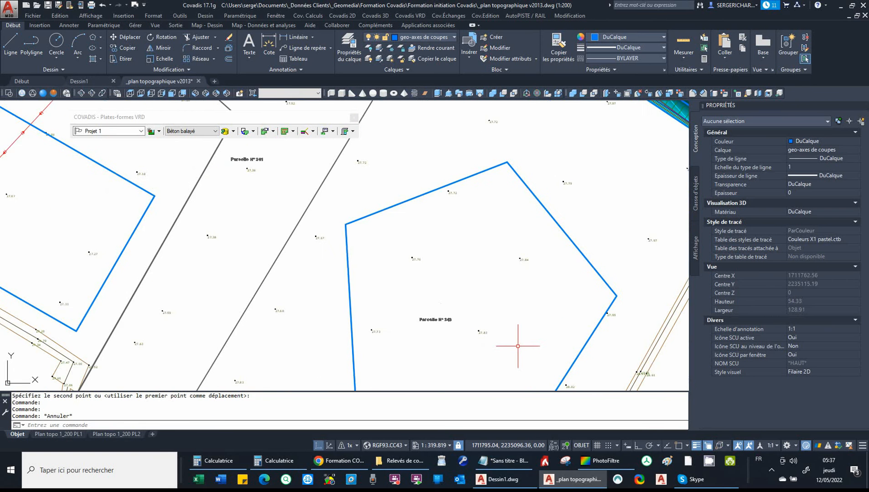
pyautogui.scroll(6, 557, 331)
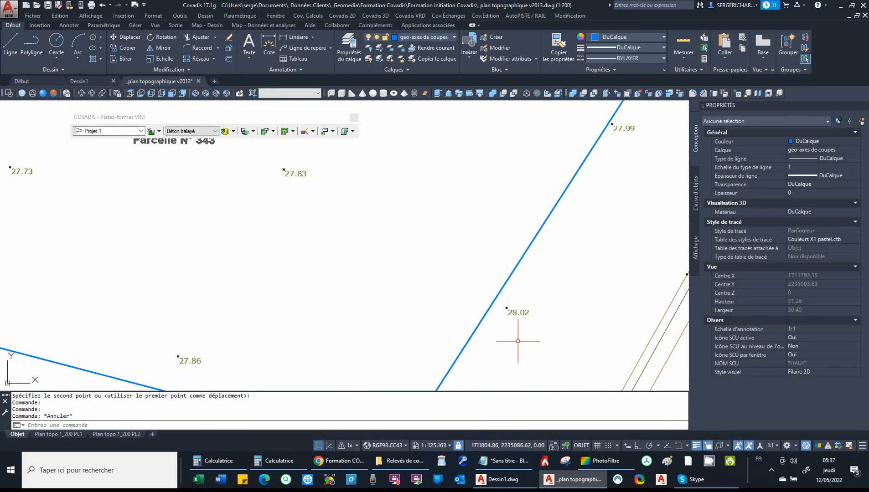
pyautogui.scroll(-6, 518, 341)
pyautogui.click(529, 306)
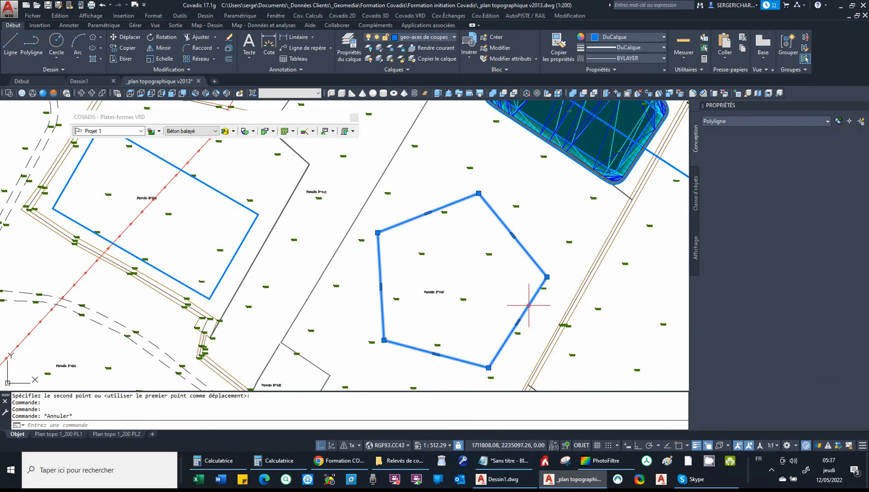
pyautogui.click(797, 299)
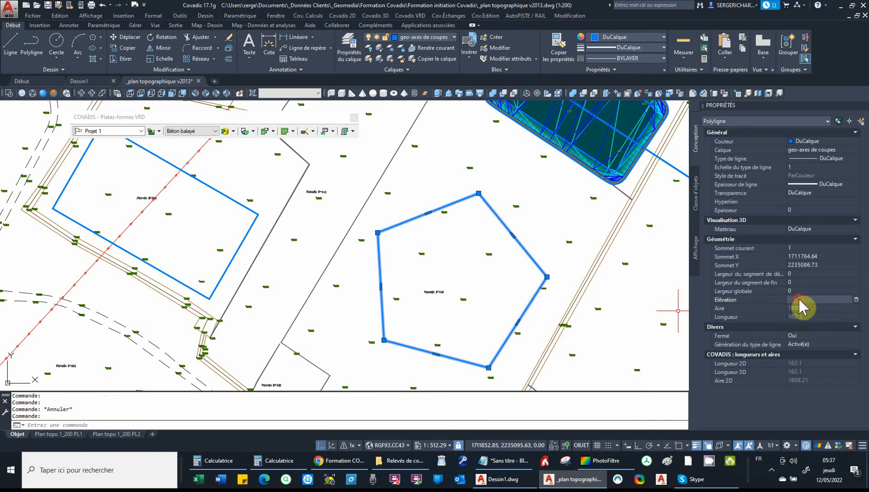
pyautogui.write('28.2')
pyautogui.press('Return')
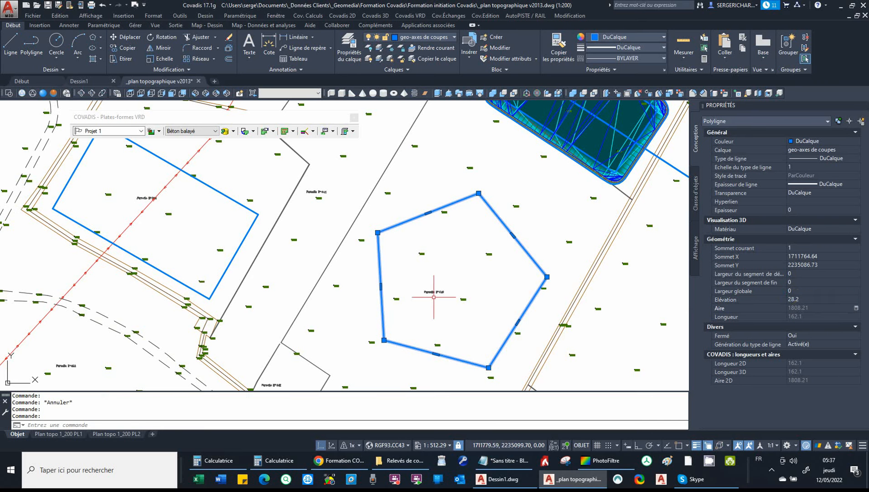
pyautogui.press('Escape')
# Convert the rectangle into a platform of type Béton balayé in Projet 1, keeping automatic renaming.
pyautogui.moveTo(443, 292); pyautogui.dragTo(453, 290, button='middle')
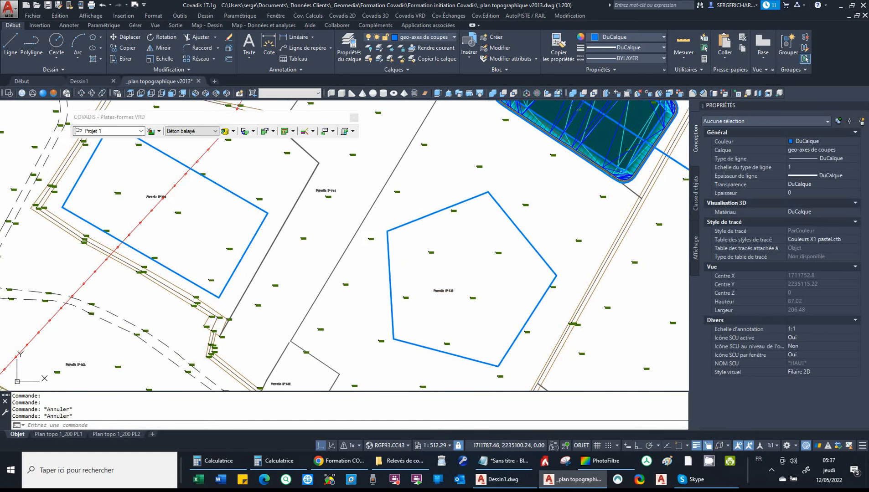
pyautogui.scroll(-2, 458, 291)
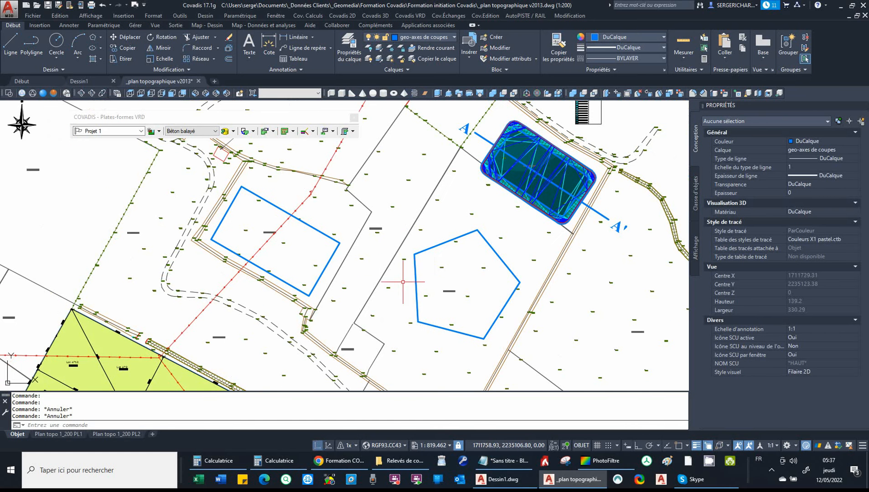
pyautogui.click(253, 132)
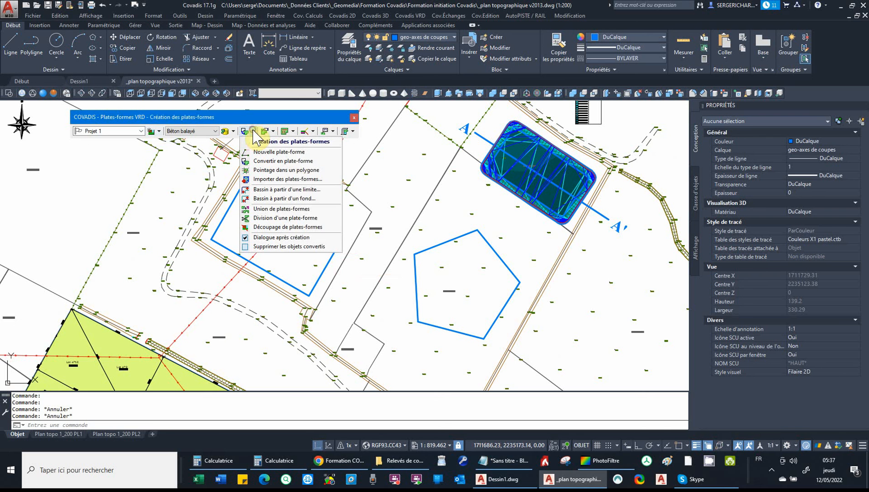
pyautogui.click(273, 161)
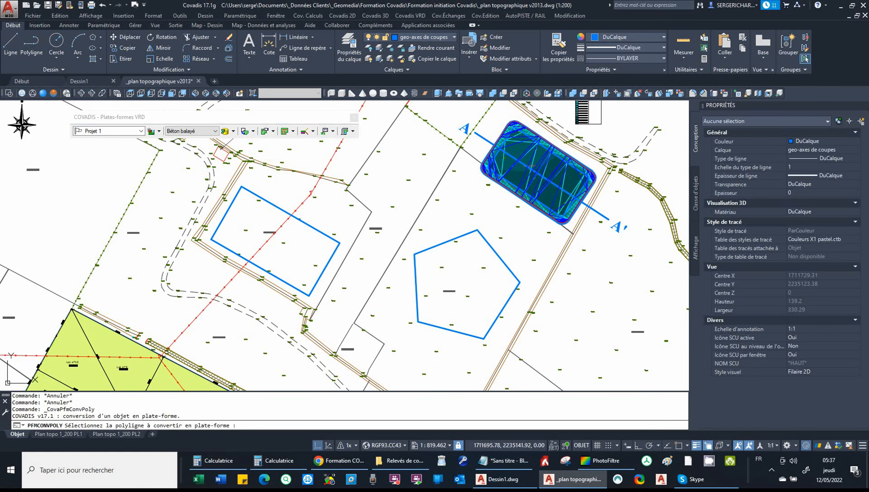
pyautogui.click(265, 270)
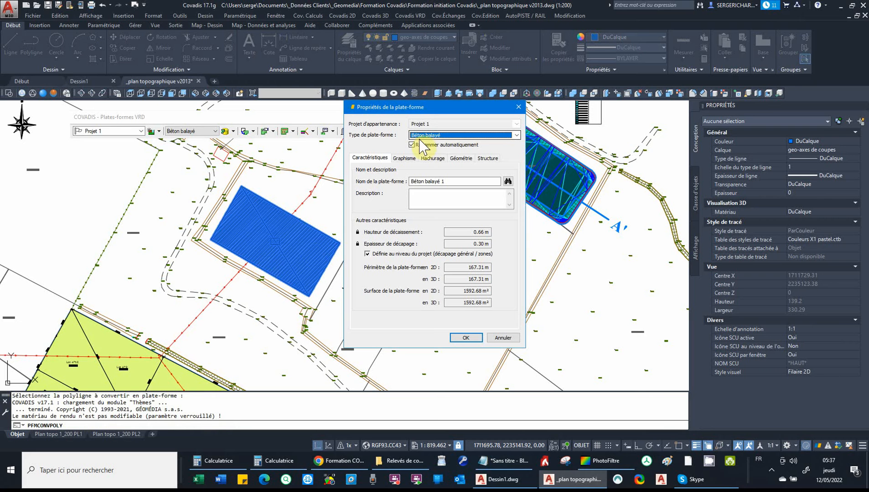
pyautogui.click(442, 136)
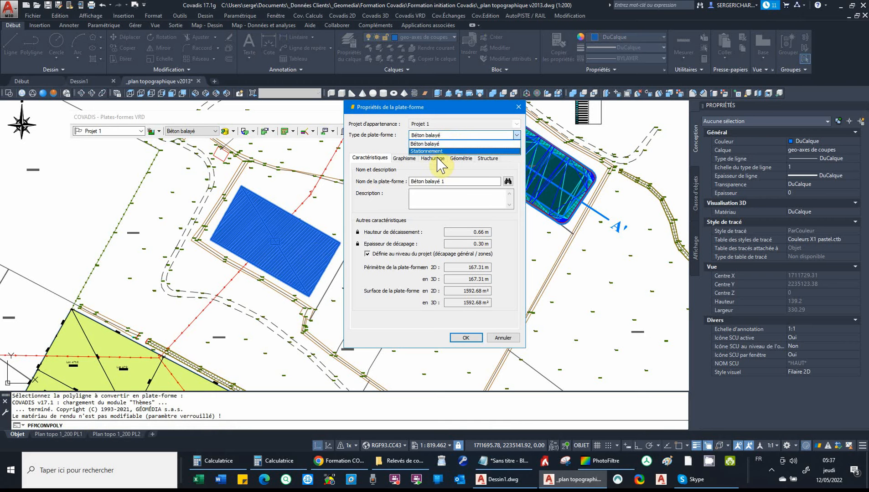
pyautogui.click(441, 144)
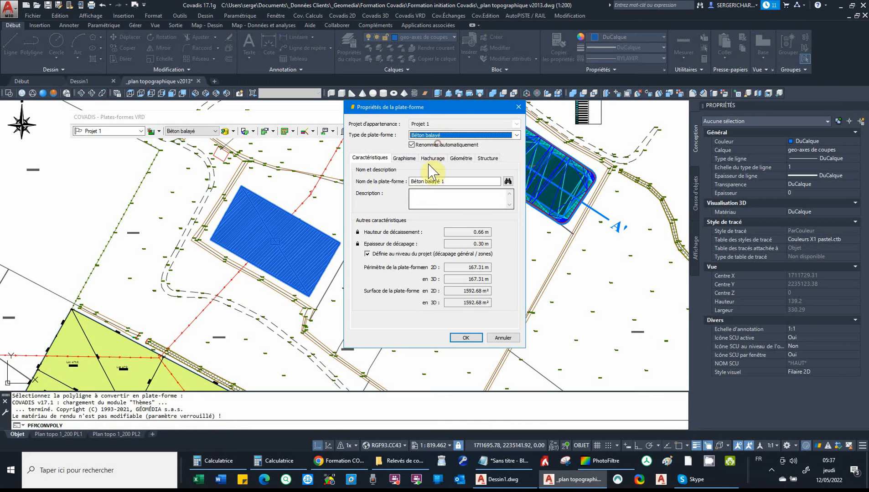
pyautogui.click(444, 181)
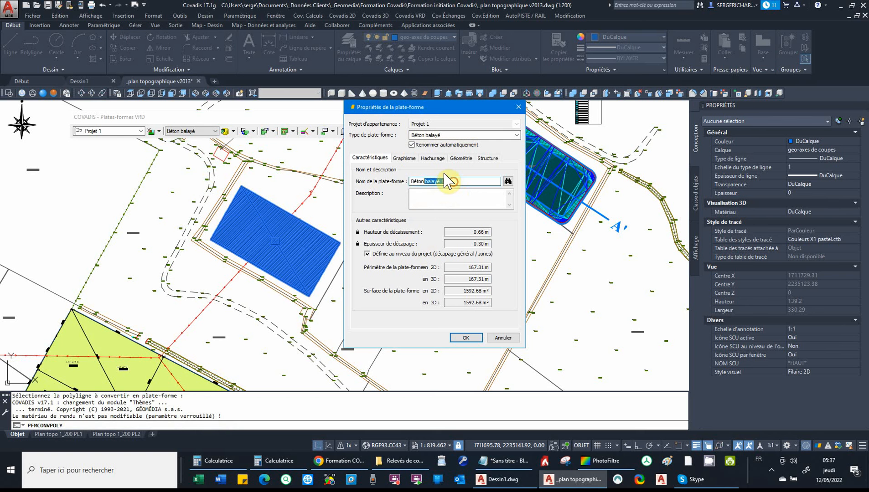
# Review the rectangular platform's graphics, hatching, geometry and structure properties, accept them and finish the conversion without adding characteristic objects.
pyautogui.click(407, 158)
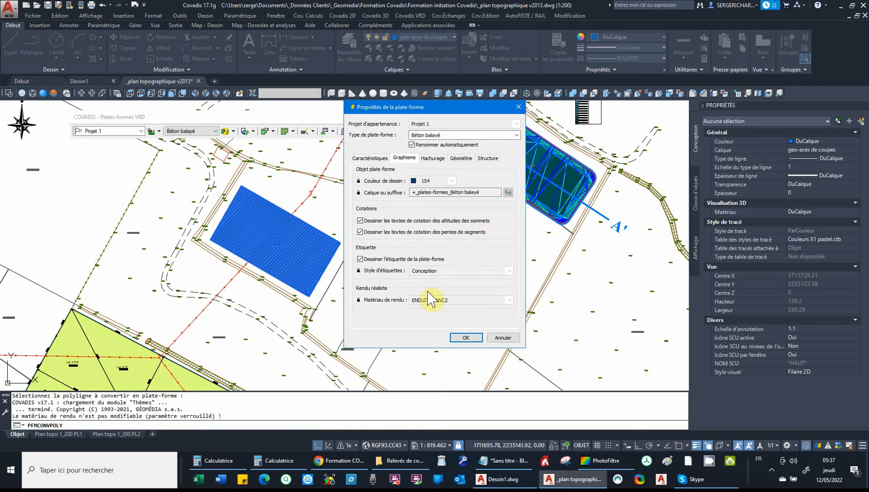
pyautogui.click(429, 158)
pyautogui.click(461, 159)
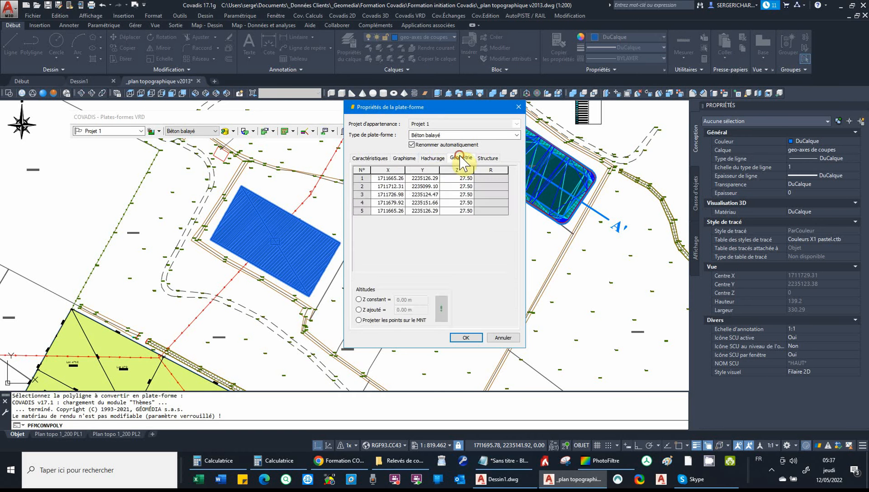
pyautogui.click(487, 158)
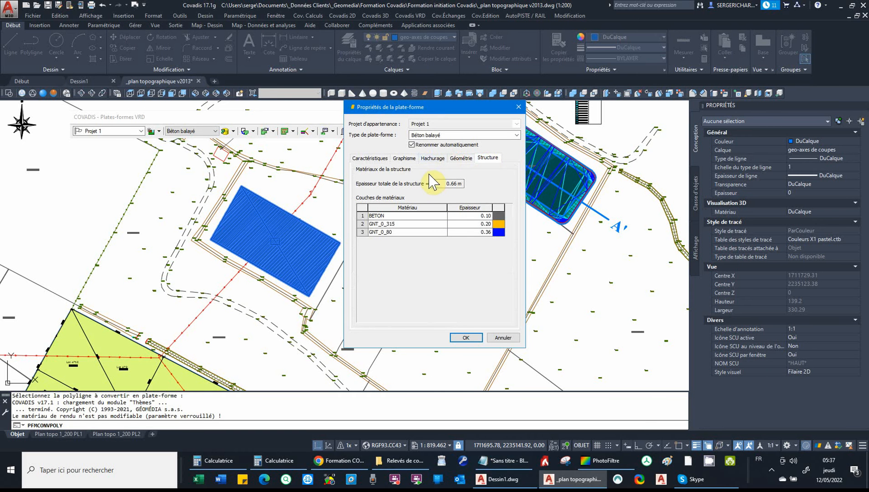
pyautogui.click(470, 338)
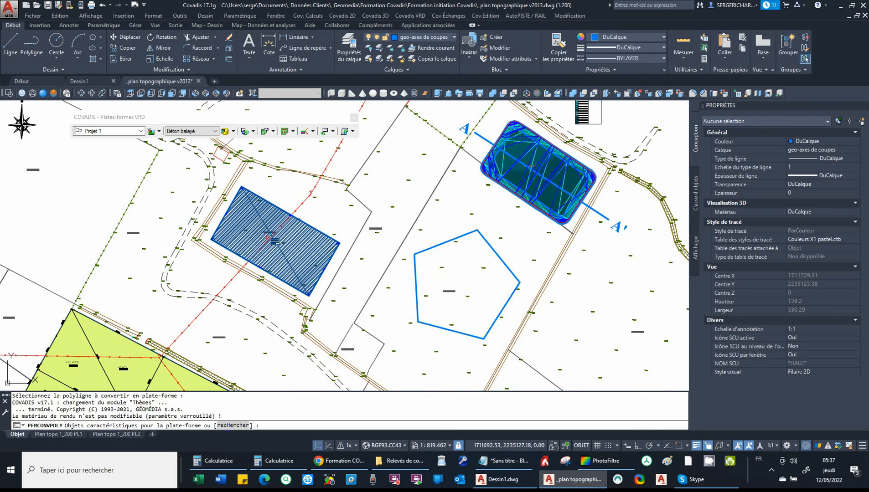
pyautogui.scroll(2, 275, 240)
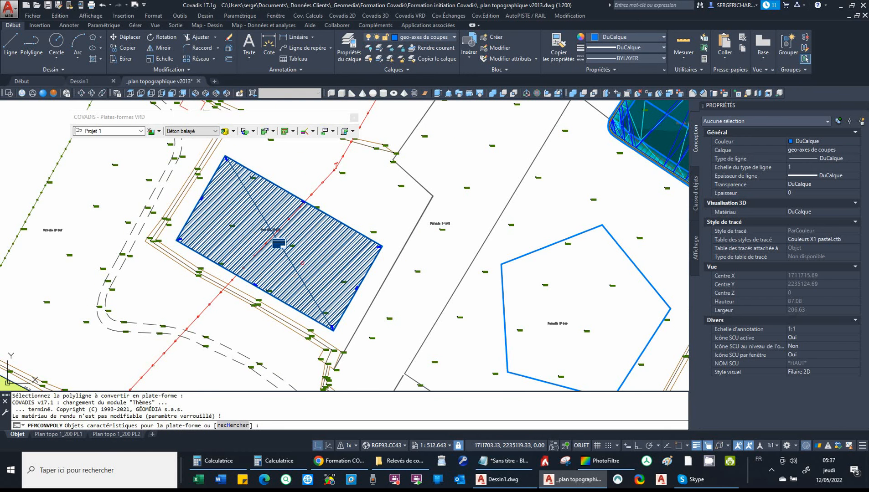
pyautogui.scroll(-2, 278, 243)
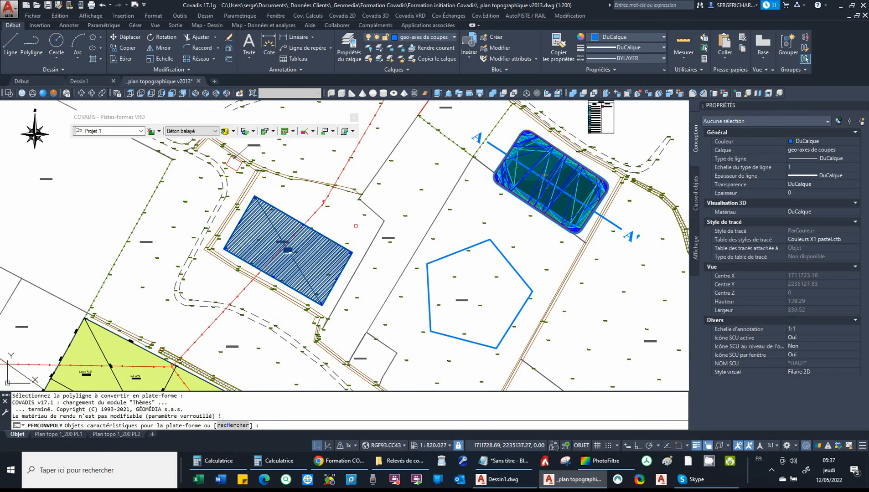
pyautogui.moveTo(368, 235); pyautogui.dragTo(356, 226, button='middle')
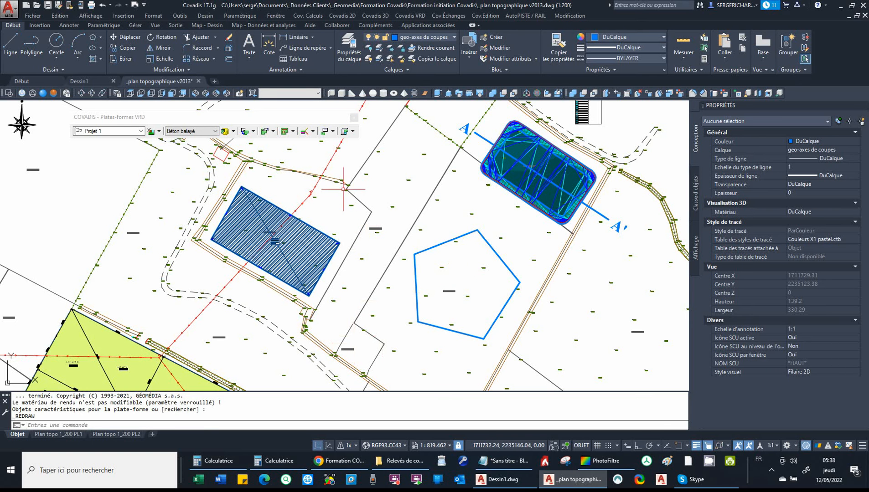
# Make Stationnement the current platform type and convert the pentagon into a platform of that type.
pyautogui.click(194, 132)
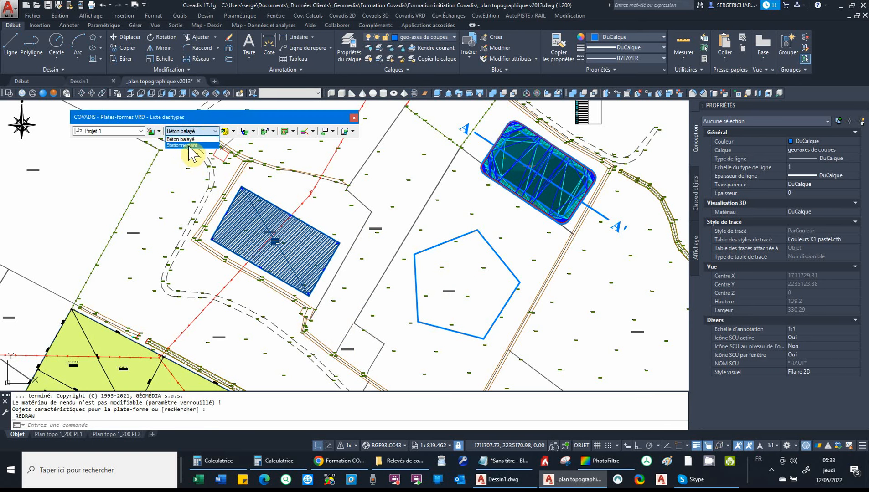
pyautogui.click(189, 145)
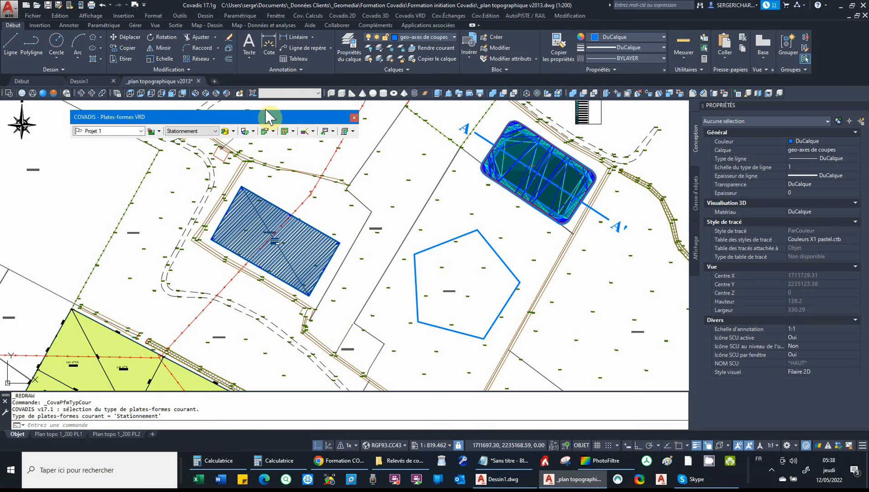
pyautogui.click(245, 132)
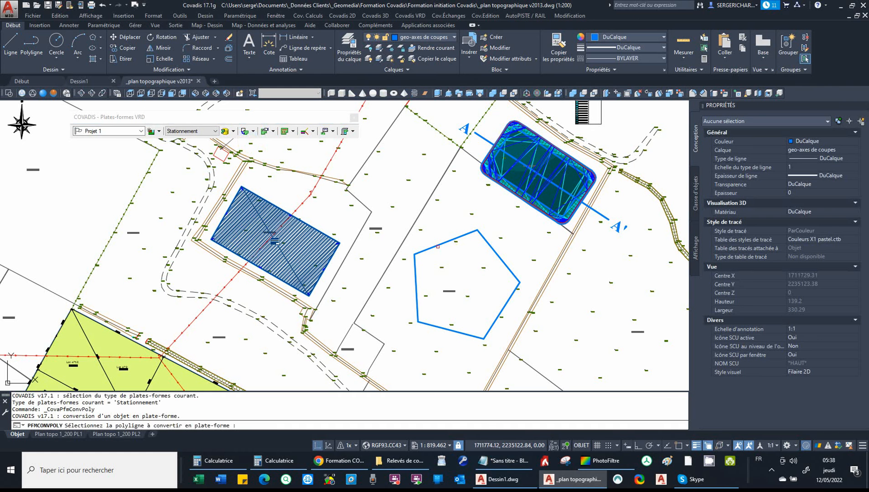
pyautogui.click(416, 293)
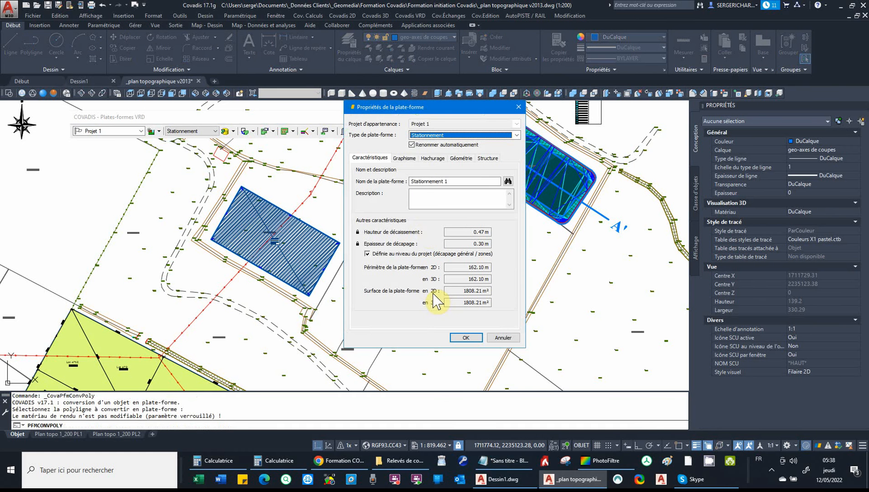
# Review the pentagonal platform's characteristics, graphics, geometry and structure properties, accept them and finish the conversion without adding characteristic objects.
pyautogui.moveTo(456, 182); pyautogui.dragTo(380, 182)
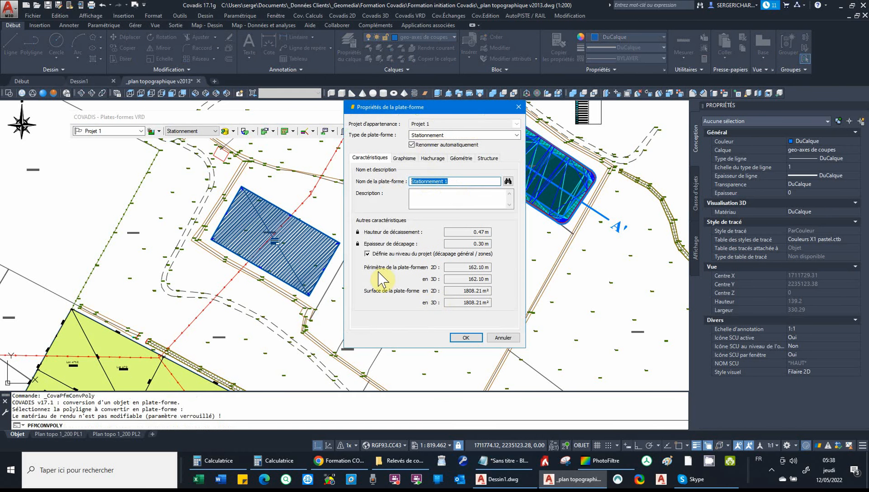
pyautogui.click(405, 159)
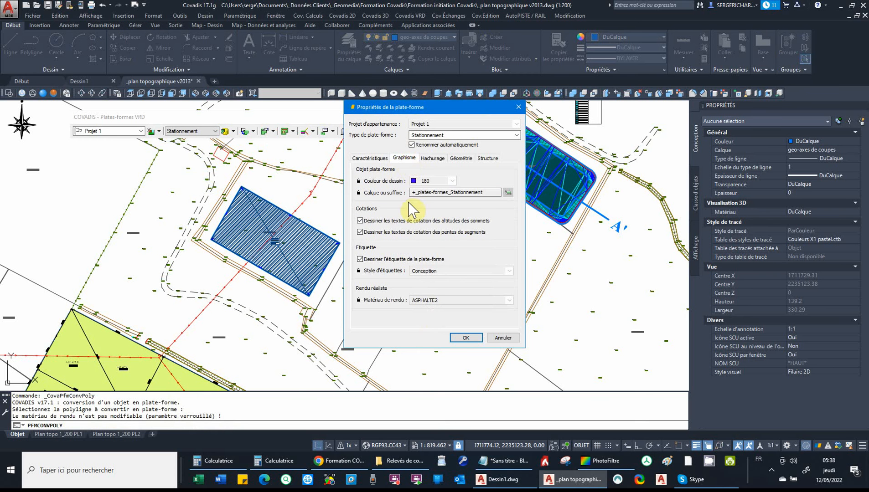
pyautogui.click(434, 160)
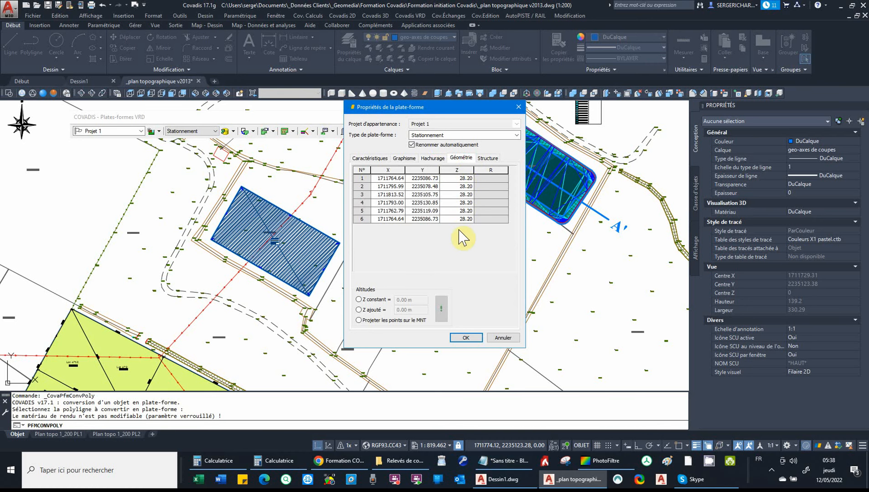
pyautogui.click(491, 158)
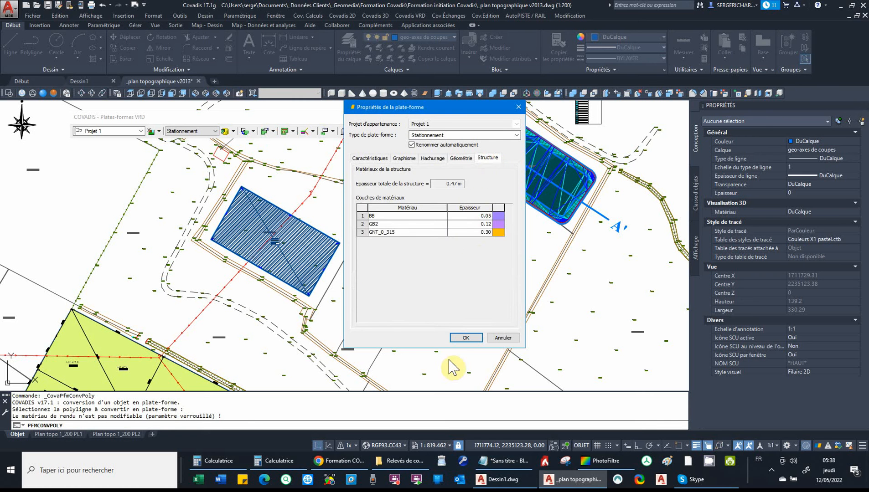
pyautogui.click(466, 337)
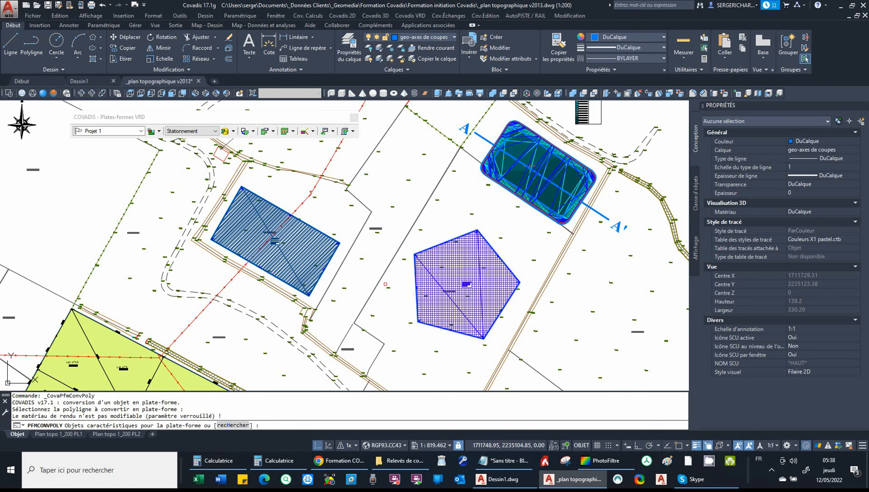
pyautogui.press('Return')
# Draw a rectangle of about 283 m² on the open ground between the hatched rectangular platform and the existing basin.
pyautogui.moveTo(420, 230); pyautogui.dragTo(392, 277, button='middle')
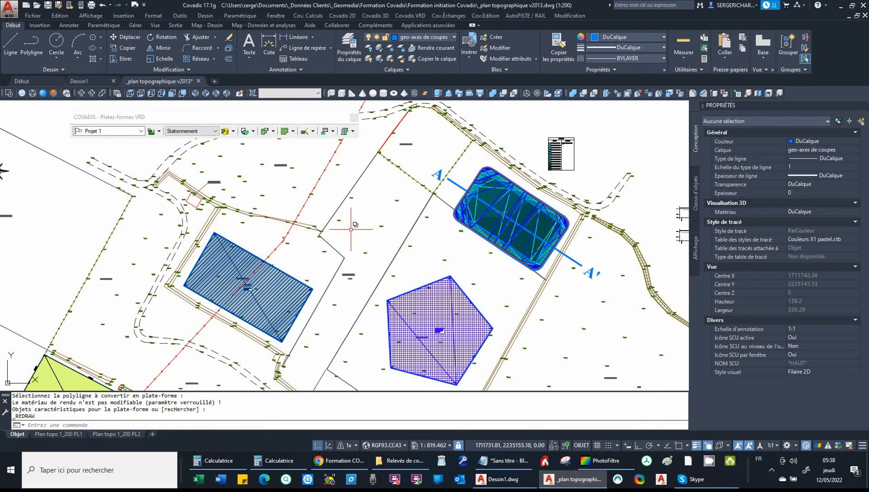
pyautogui.scroll(2, 368, 233)
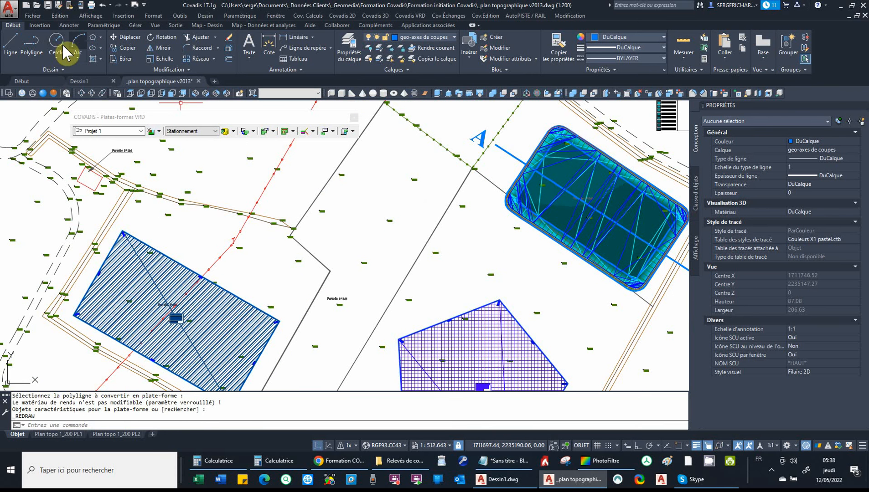
pyautogui.click(97, 37)
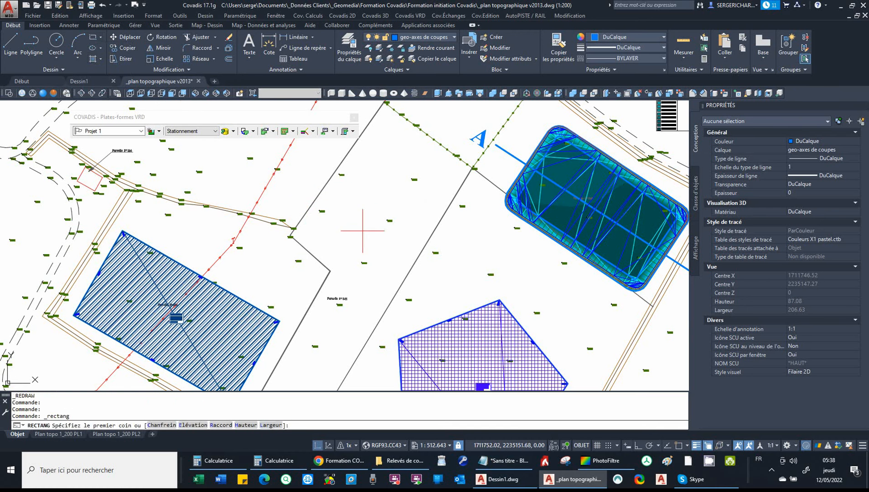
pyautogui.click(345, 200)
pyautogui.click(413, 247)
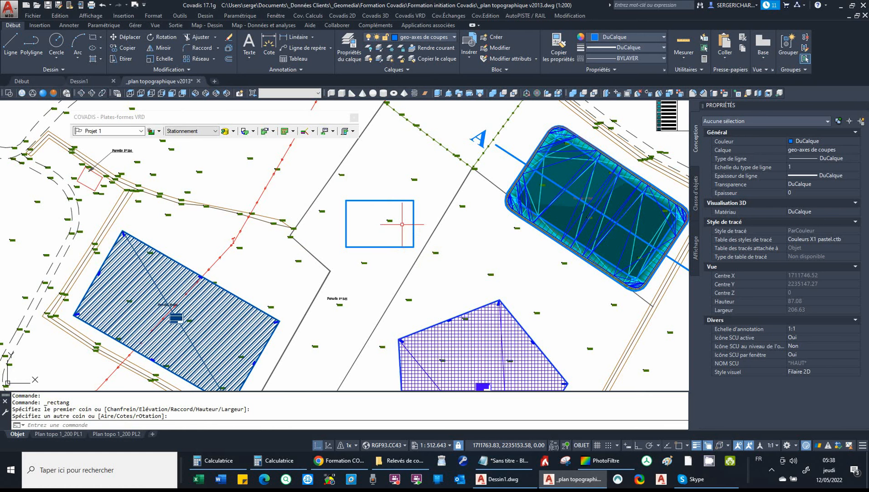
# Set the elevation of the new rectangle's polyline to 28, after checking the spot heights around it.
pyautogui.scroll(4, 402, 225)
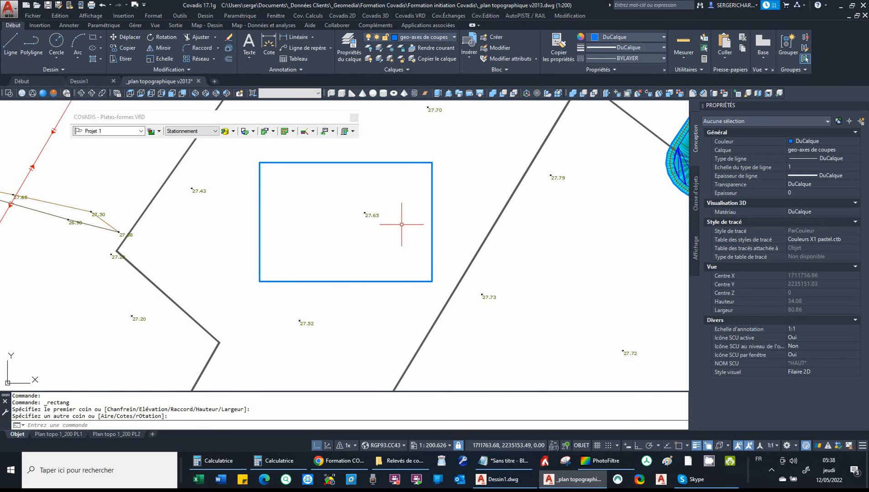
pyautogui.scroll(-2, 402, 224)
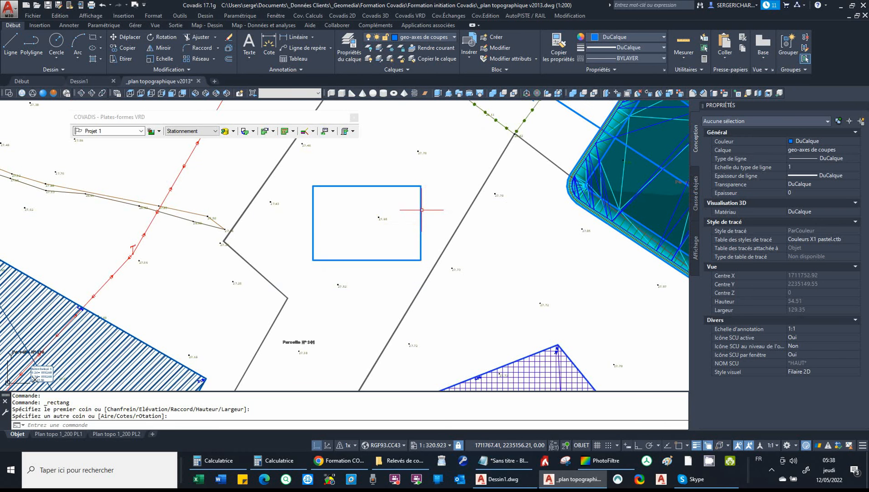
pyautogui.click(422, 210)
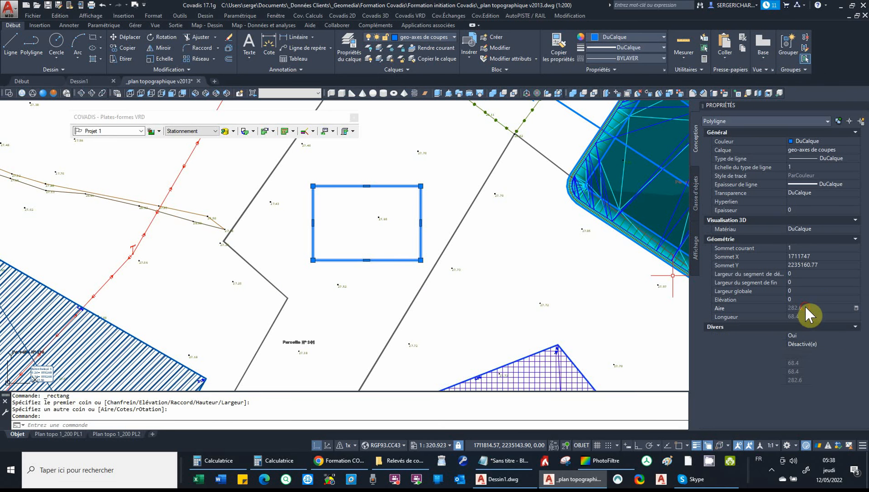
pyautogui.click(800, 299)
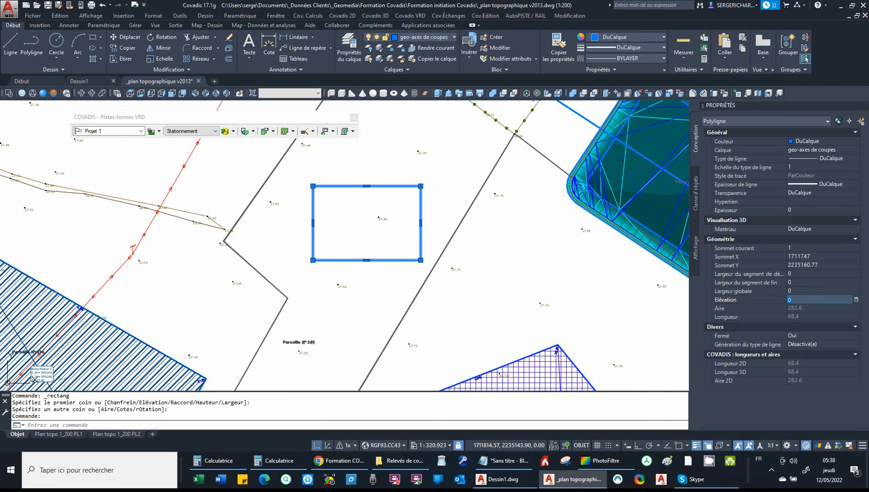
pyautogui.write('28')
pyautogui.press('Return')
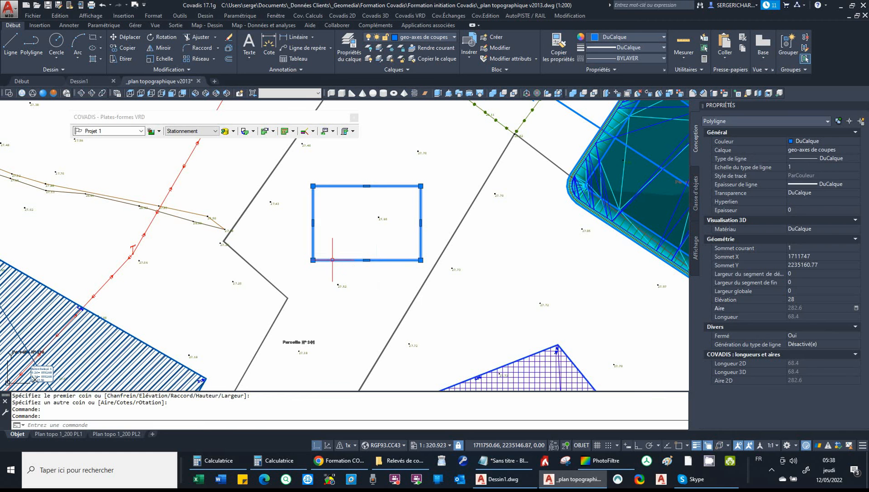
pyautogui.press('Escape')
pyautogui.press('Escape')
# Activate the GEO-Bassin platform type in the type library and make it the current type.
pyautogui.click(233, 131)
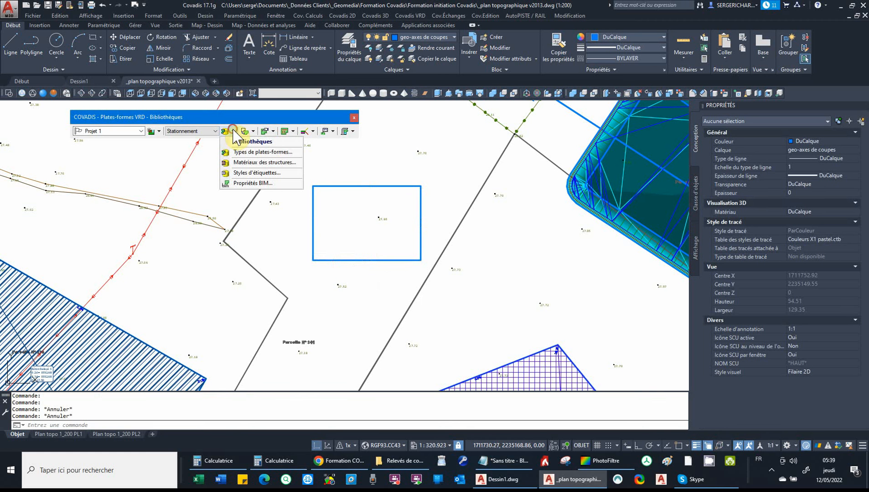
pyautogui.click(244, 152)
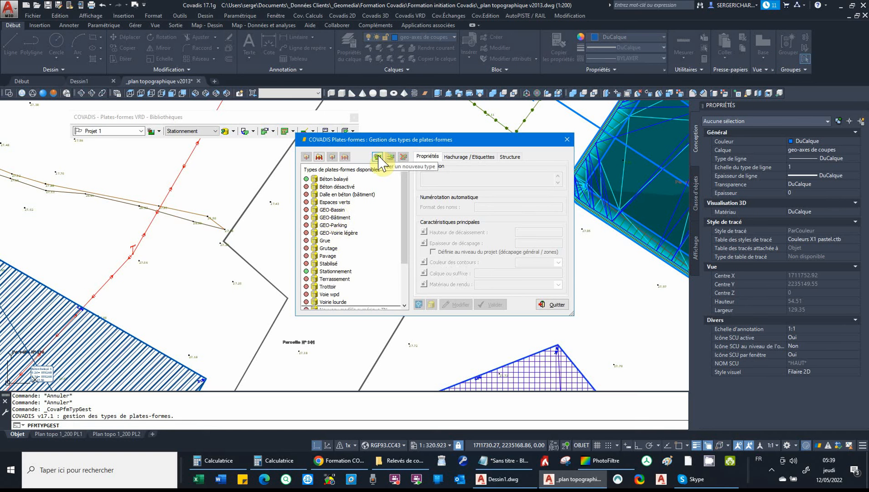
pyautogui.click(333, 211)
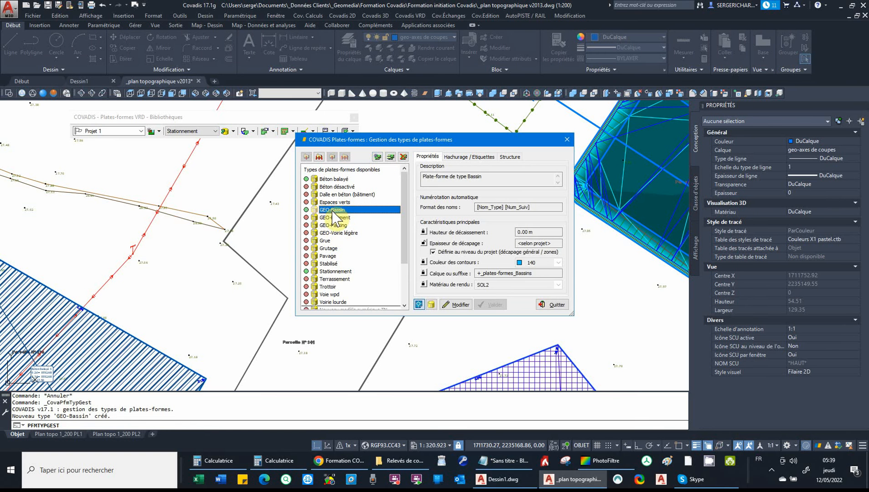
pyautogui.click(554, 305)
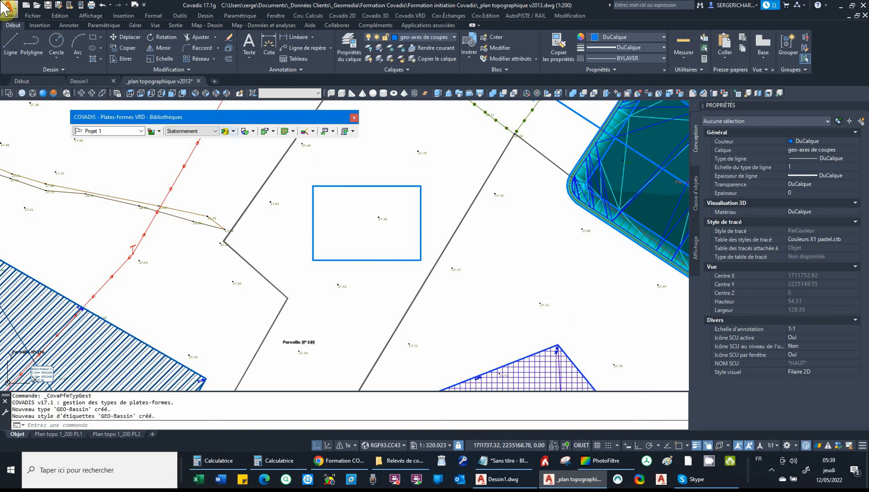
pyautogui.click(207, 131)
pyautogui.click(193, 151)
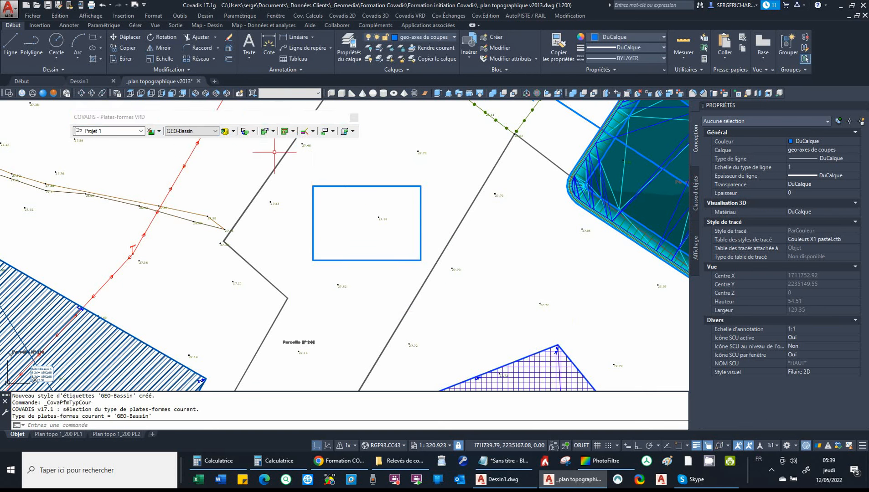
# Start a basin calculation from a limit and select the new rectangle as its contour.
pyautogui.click(253, 131)
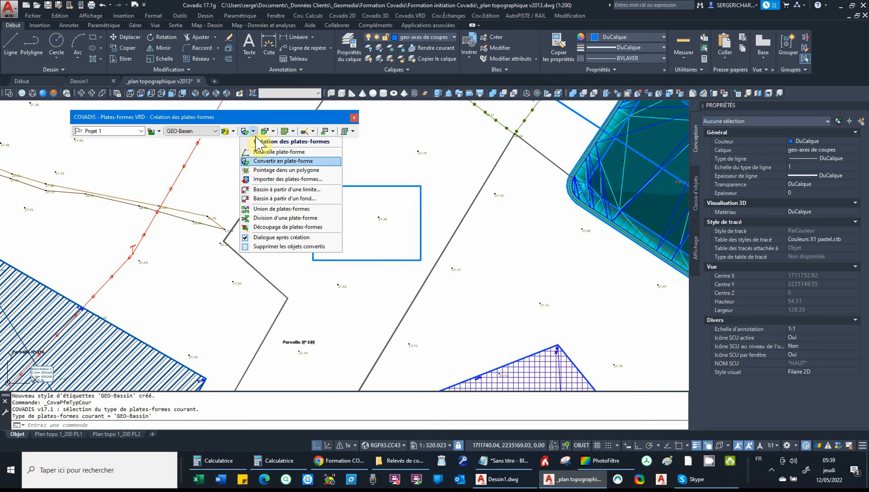
pyautogui.click(276, 190)
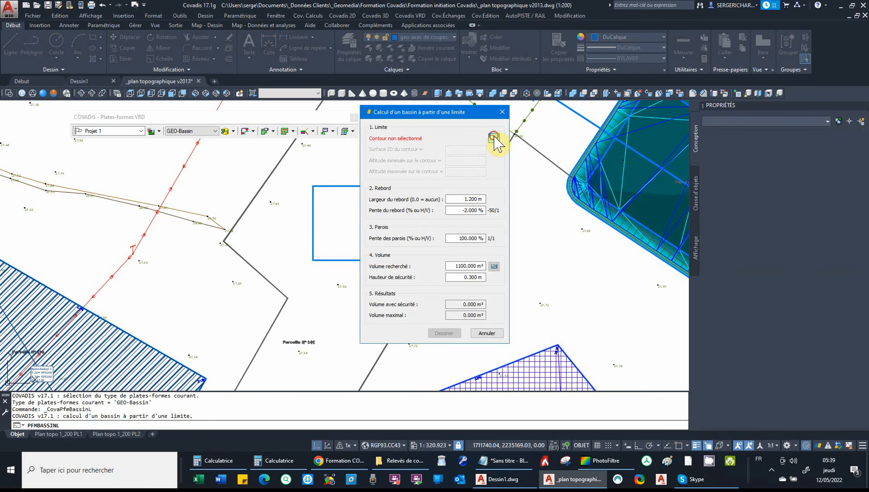
pyautogui.click(494, 137)
pyautogui.click(369, 187)
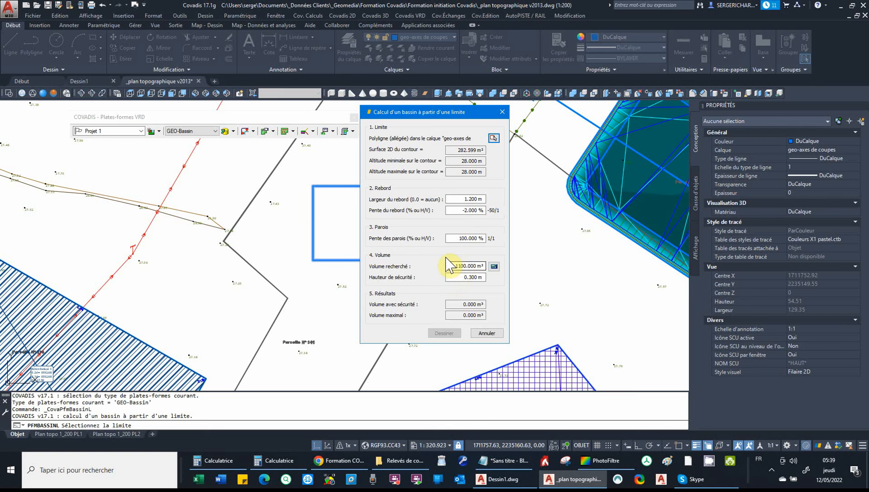
# Try to calculate the basin bottom for sought volumes of 1100 m³ and 500 m³.
pyautogui.click(494, 266)
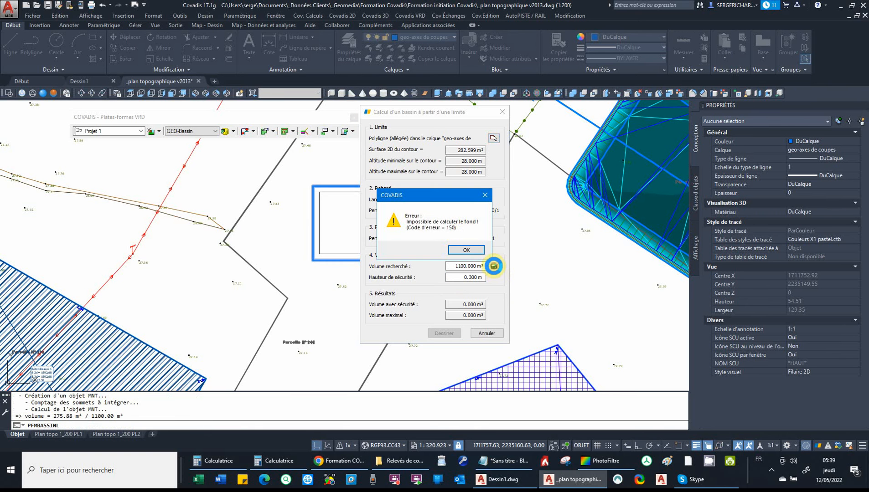
pyautogui.click(466, 250)
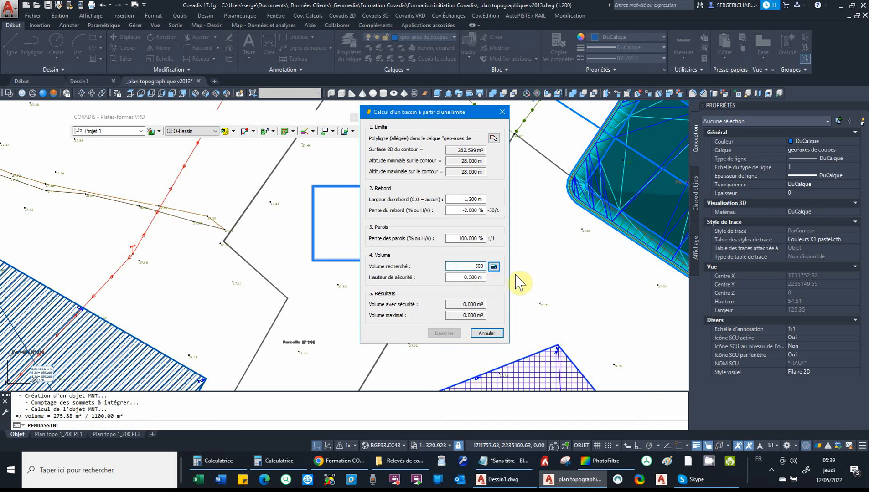
pyautogui.click(495, 267)
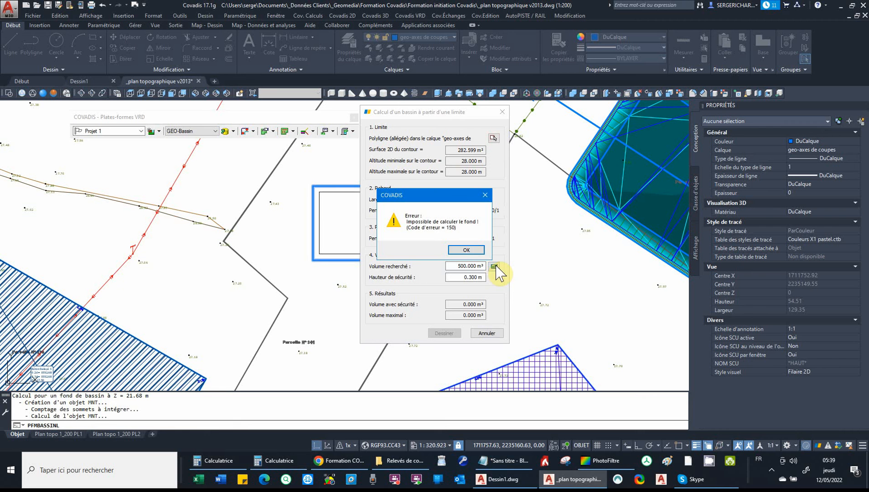
pyautogui.click(474, 250)
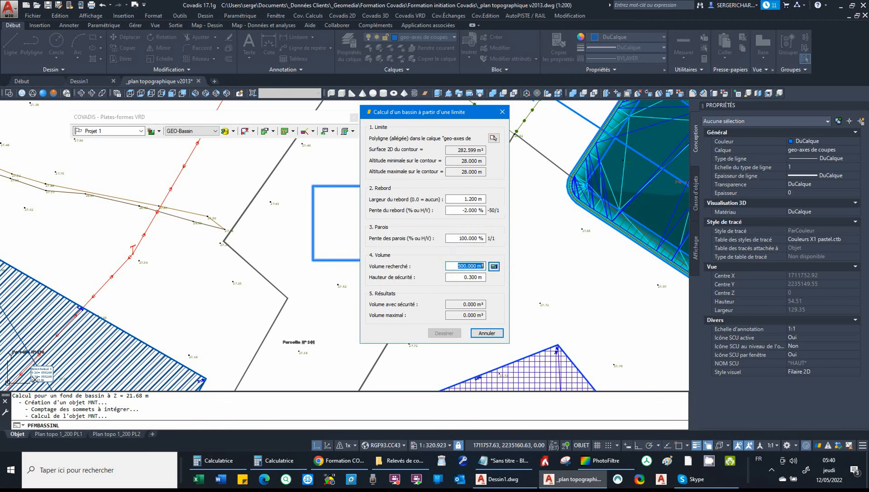
# Calculate the basin bottom for a sought volume of 300 m³.
pyautogui.write('300')
pyautogui.click(493, 266)
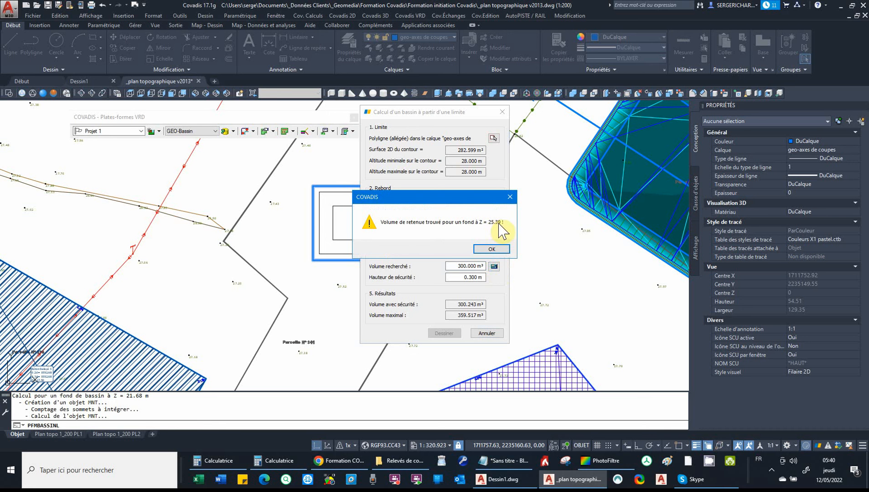
pyautogui.click(495, 250)
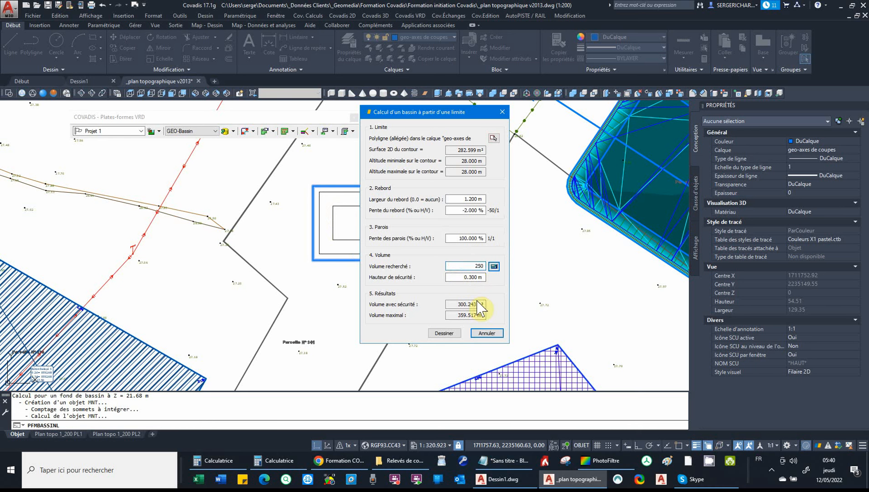
# Calculate the basin for a sought volume of 250 m³ and draw it as a GEO-Bassin platform, accepting its default properties.
pyautogui.click(493, 266)
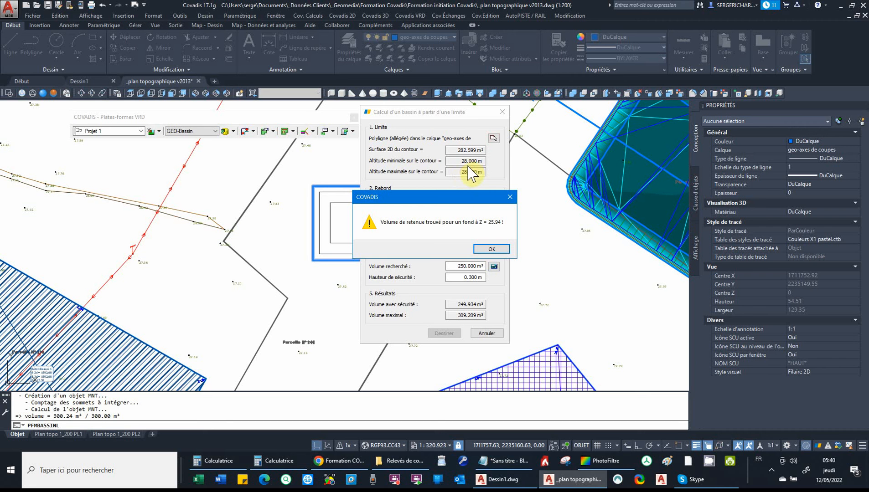
pyautogui.click(493, 251)
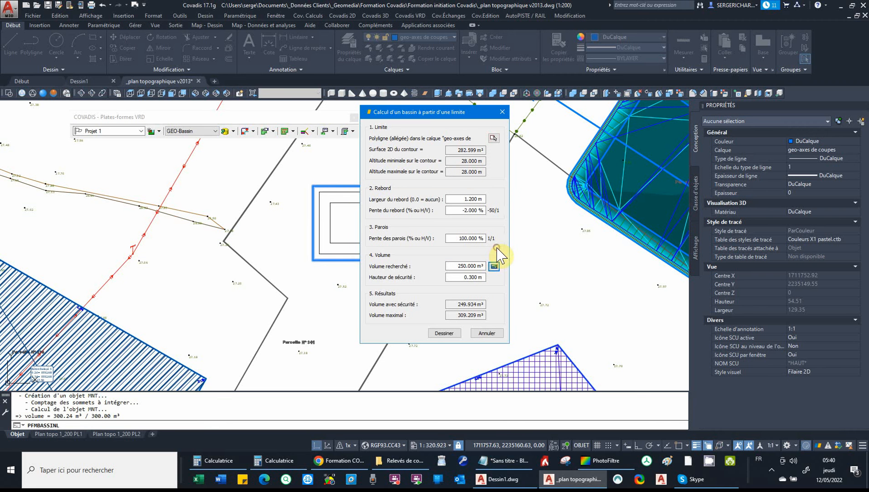
pyautogui.click(444, 334)
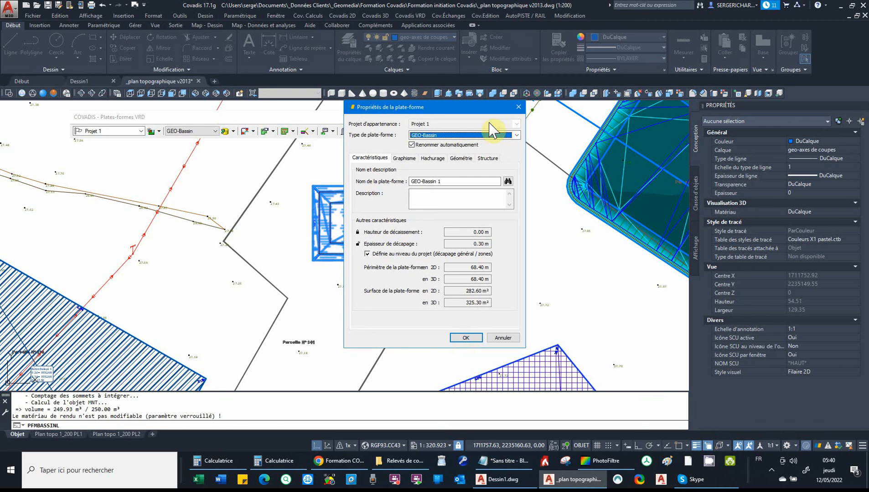
pyautogui.doubleClick(449, 181)
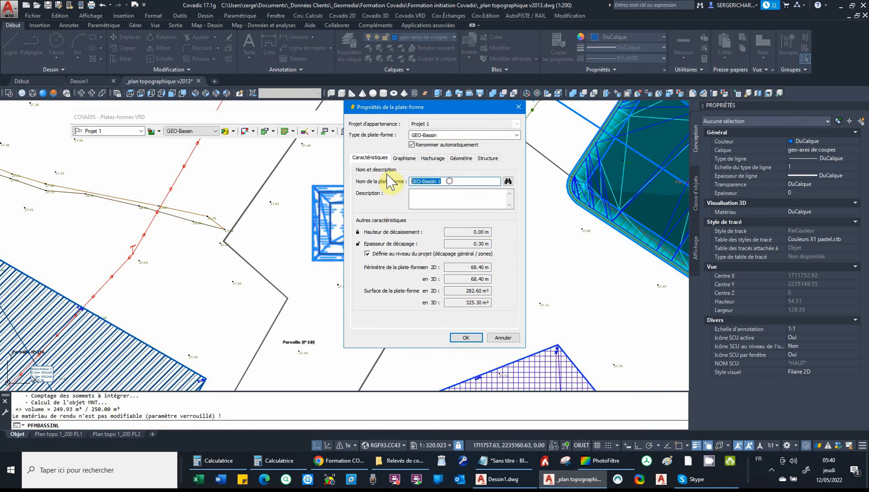
pyautogui.click(469, 338)
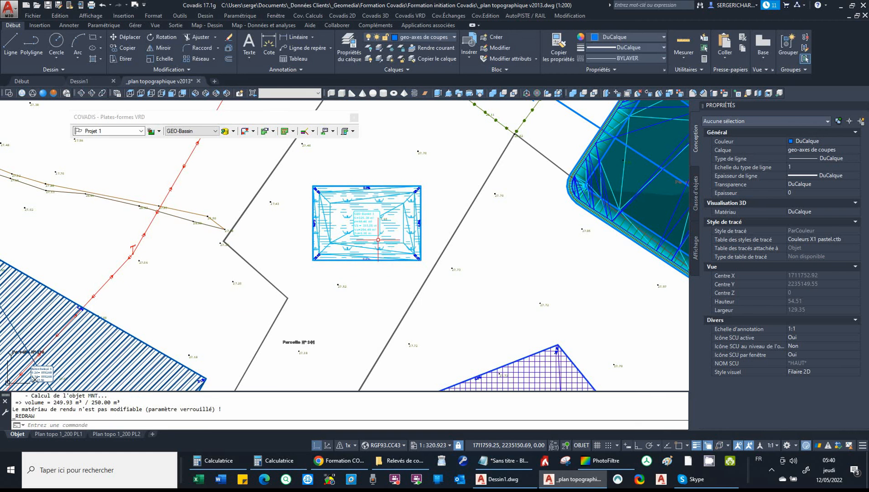
# Calculate and draw Projet 1 with the GEO-Bassin platform included, and inspect the basin's embankments.
pyautogui.scroll(4, 377, 236)
pyautogui.scroll(-10, 376, 236)
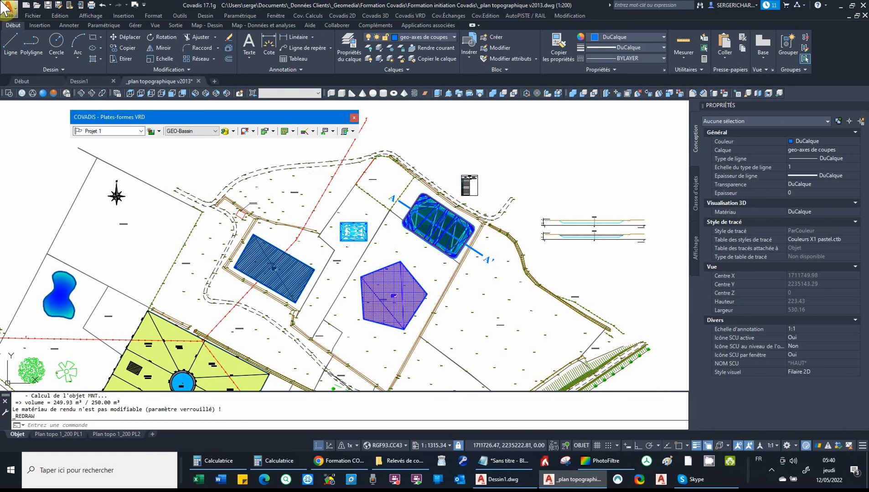
pyautogui.click(313, 132)
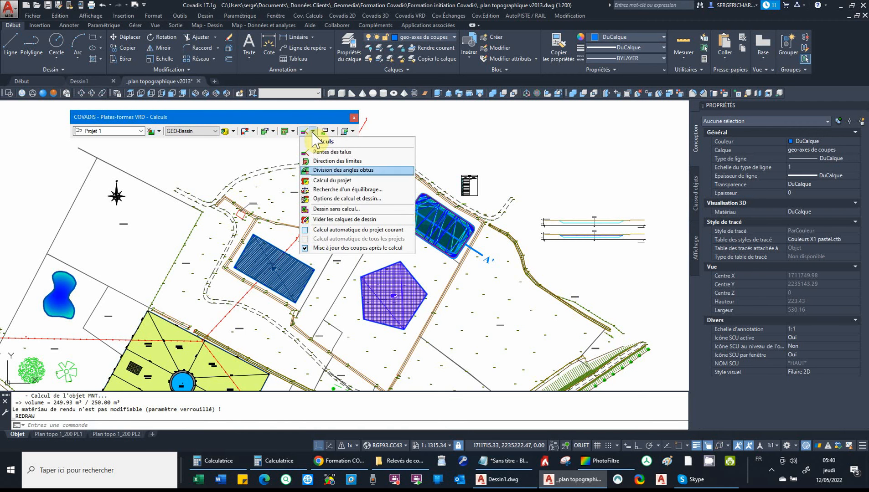
pyautogui.click(333, 181)
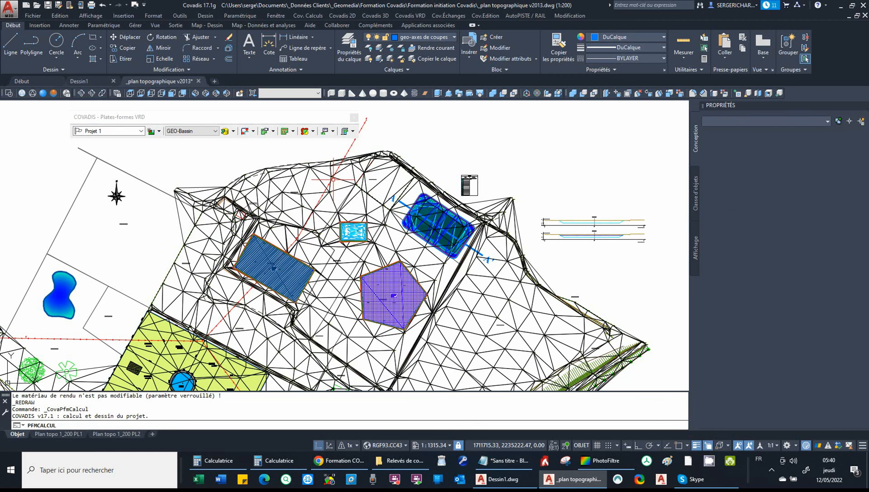
pyautogui.scroll(8, 355, 227)
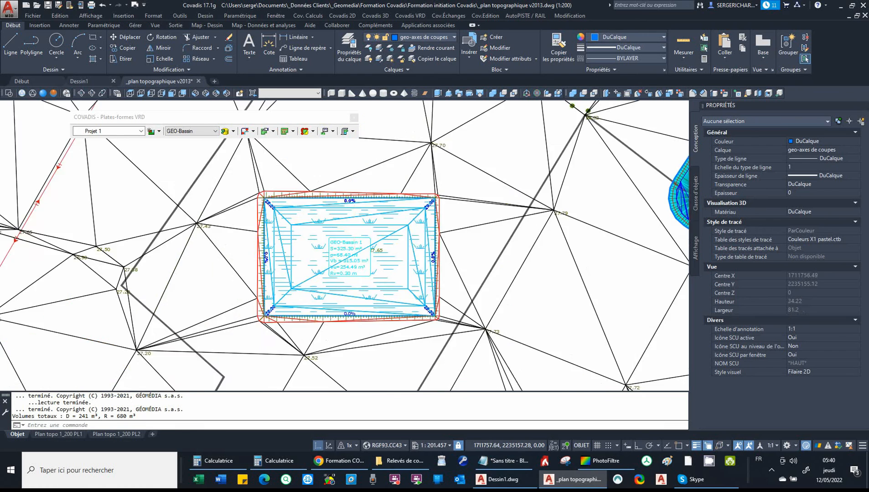
pyautogui.scroll(4, 328, 242)
pyautogui.scroll(-8, 331, 241)
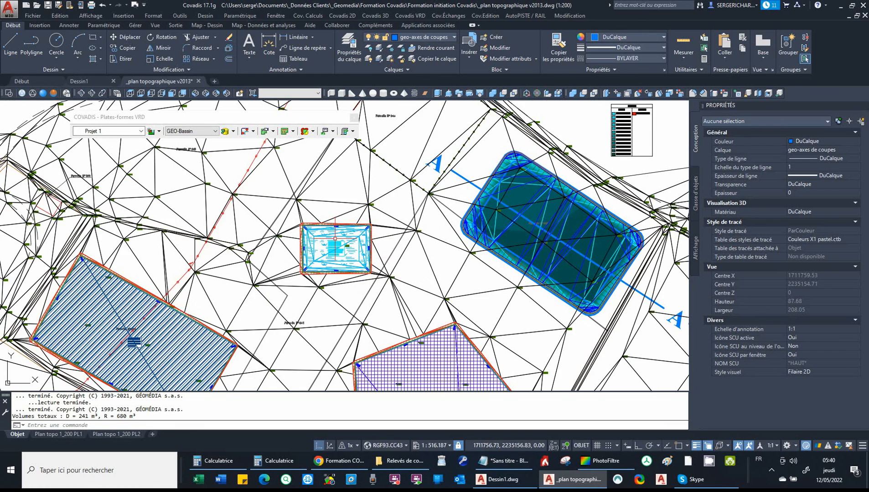
# Set the colour of the finished terrain model's layer, PFM_VRD1 MNT projet + talus + TN, to index colour 72.
pyautogui.click(340, 201)
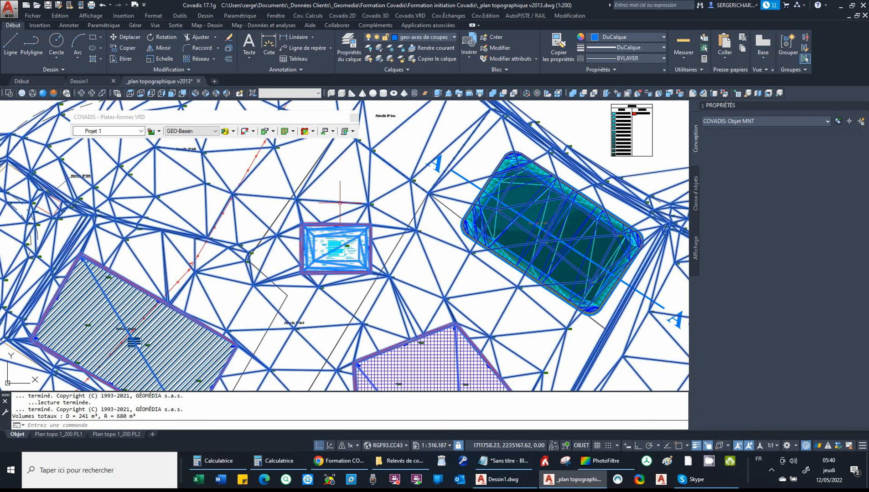
pyautogui.click(431, 37)
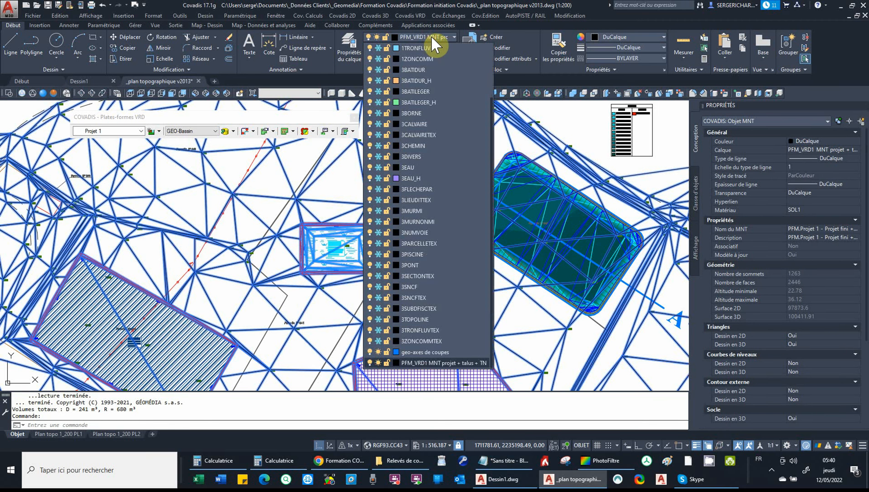
pyautogui.click(396, 363)
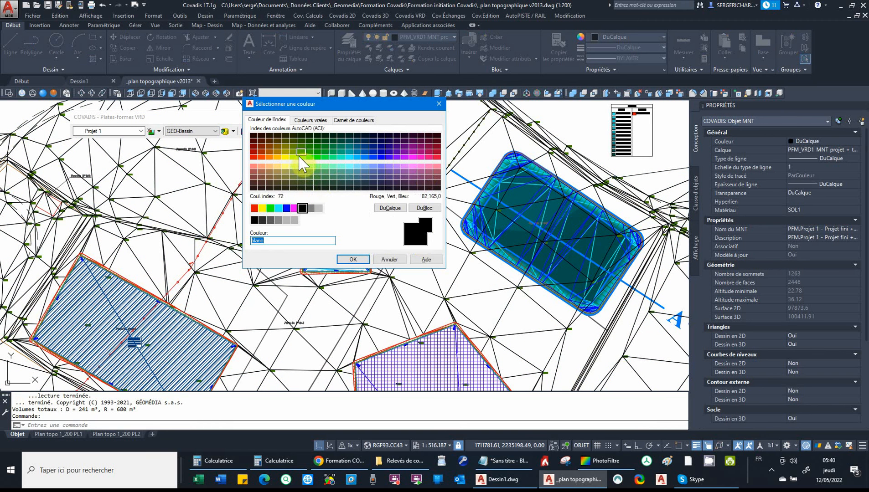
pyautogui.click(301, 151)
pyautogui.click(364, 259)
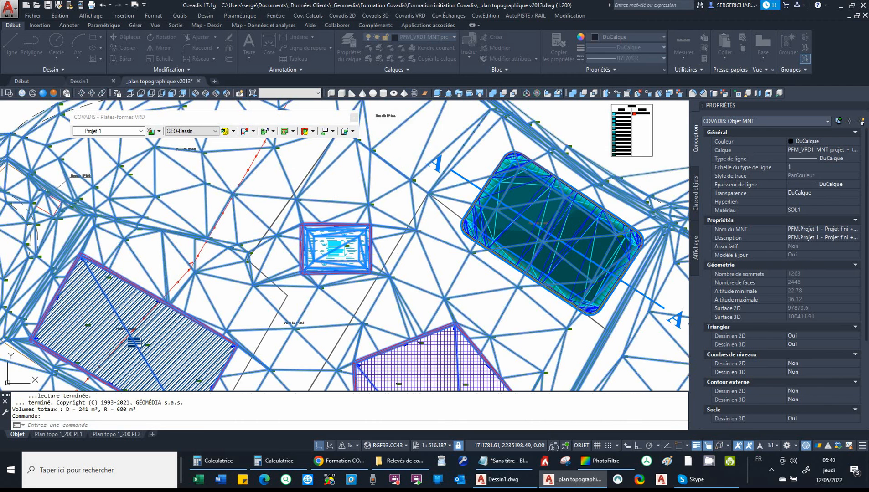
# View the finished terrain model in the COVADIS 3D object viewer, examine the three platforms up close, and close the viewer.
pyautogui.rightClick(394, 204)
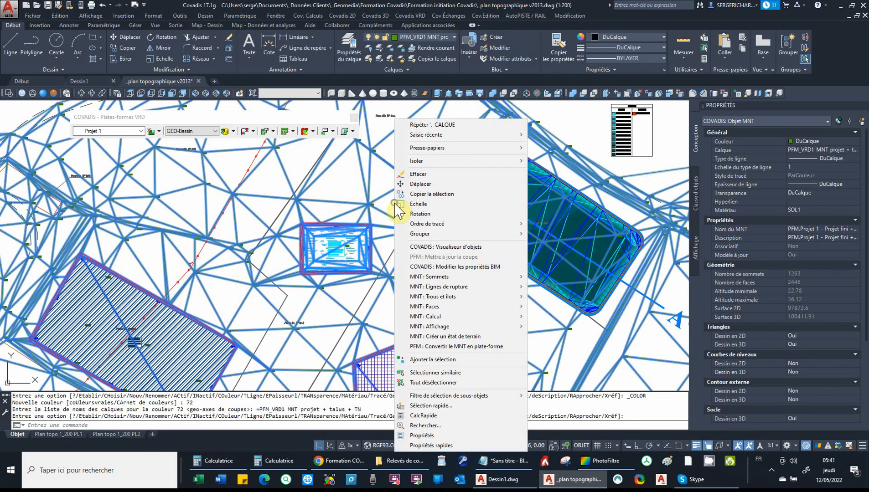
pyautogui.click(444, 247)
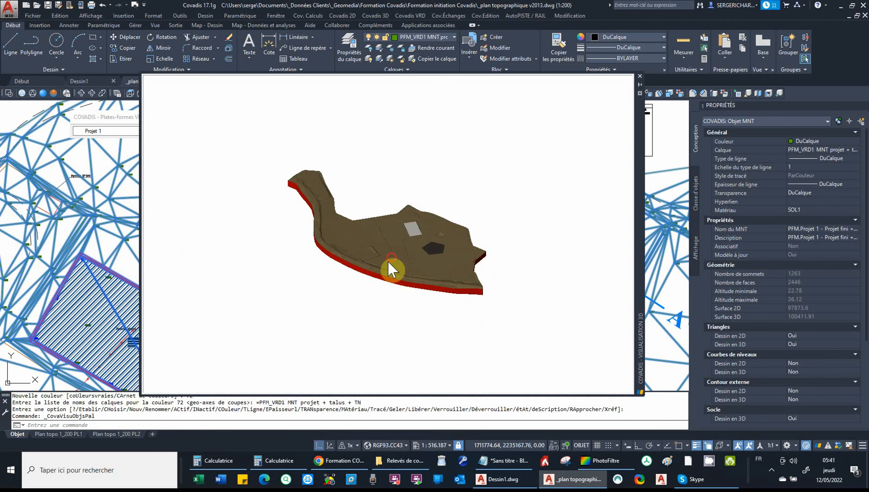
pyautogui.moveTo(391, 272); pyautogui.dragTo(414, 265)
pyautogui.scroll(6, 419, 252)
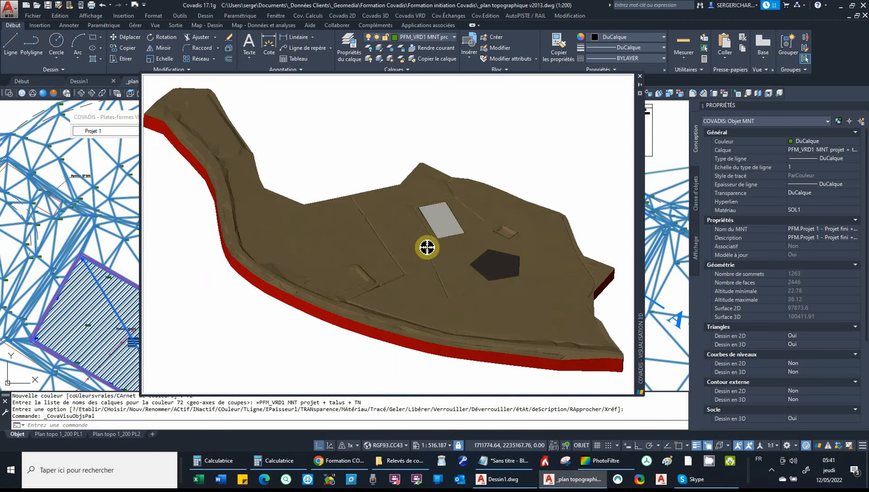
pyautogui.moveTo(471, 263); pyautogui.dragTo(342, 283)
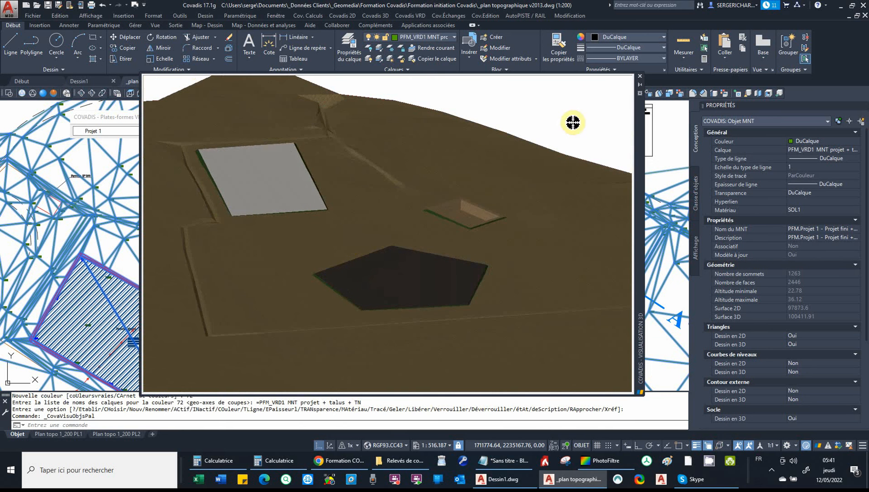
pyautogui.click(639, 76)
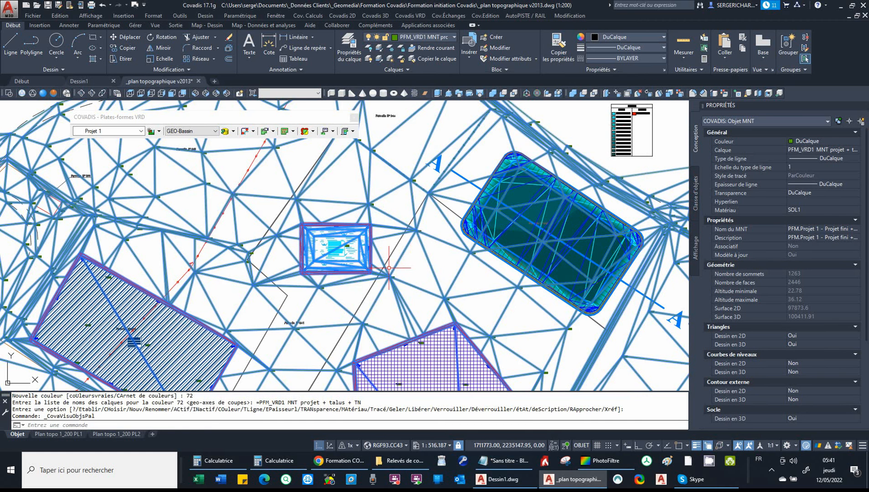
pyautogui.press('Escape')
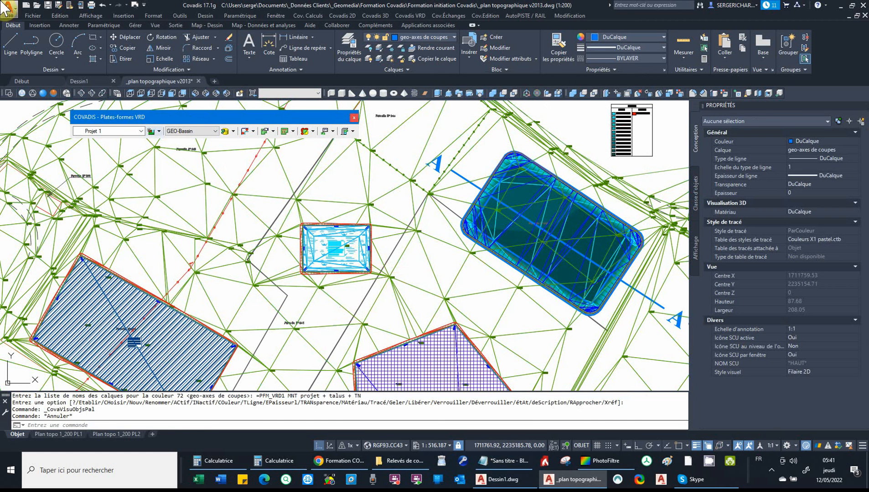
# Generate the cut and fill (Déblais / remblais) listing of Projet 1 in Excel format and maximize the workbook.
pyautogui.click(353, 131)
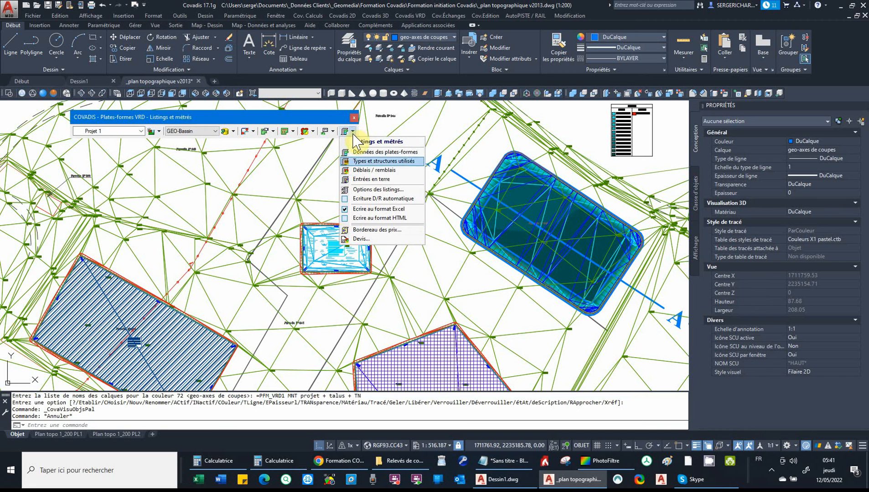
pyautogui.click(367, 171)
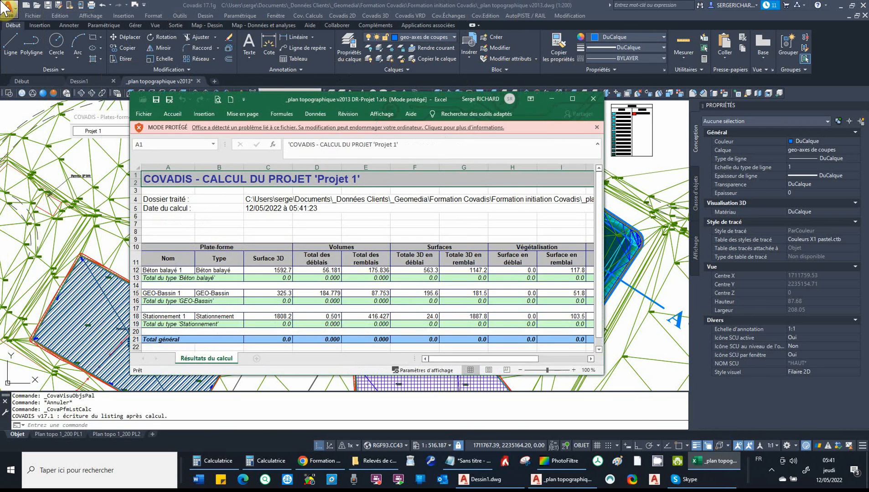
pyautogui.doubleClick(569, 102)
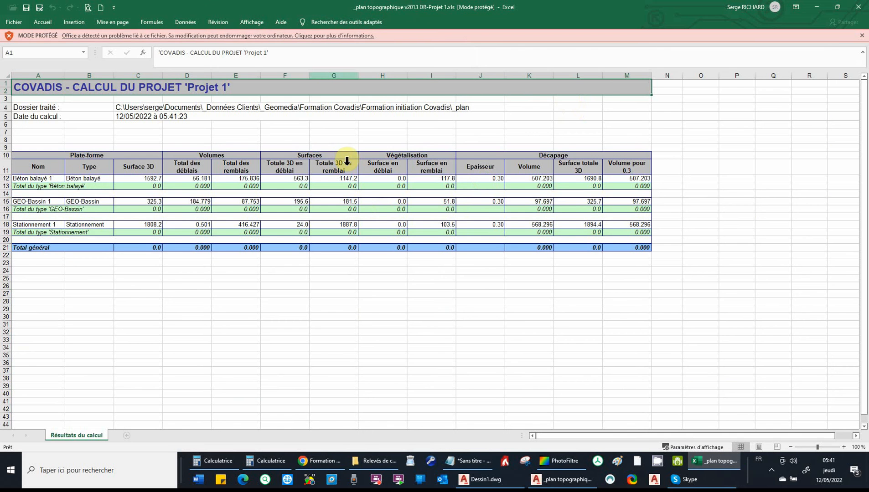
# Enable editing of the protected listing workbook, check the overall cut and fill volume totals, and close the workbook.
pyautogui.click(252, 36)
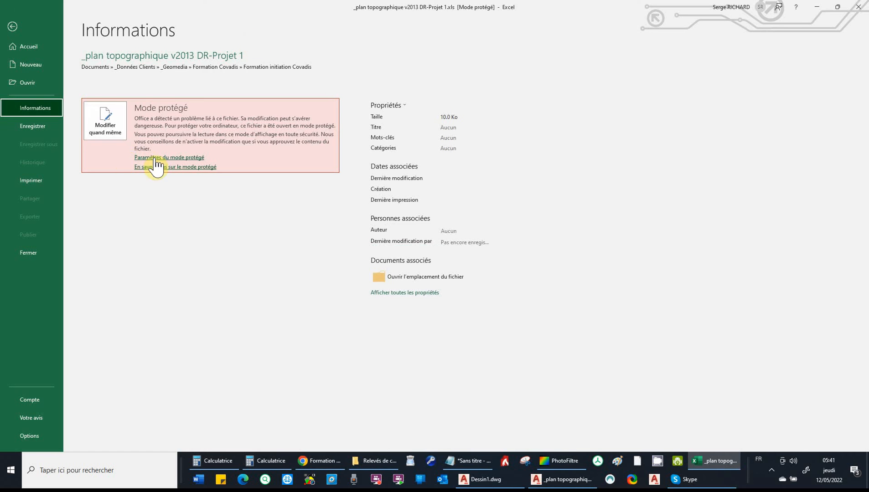
pyautogui.click(108, 128)
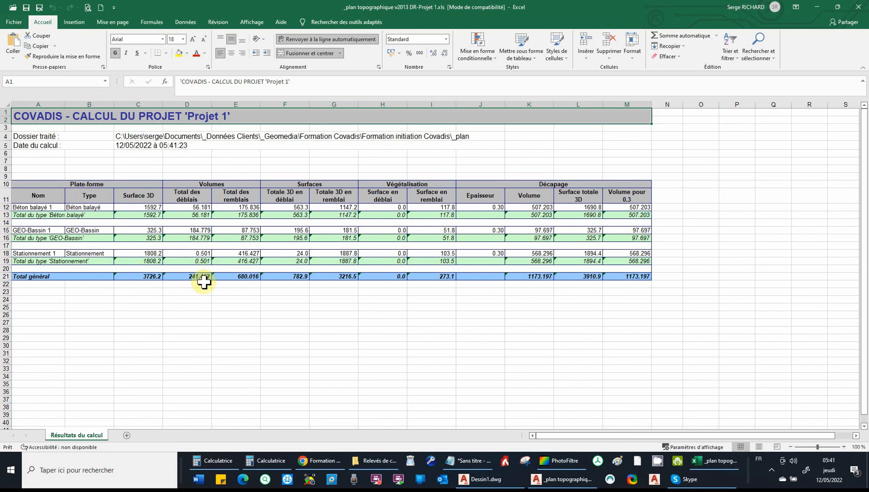
pyautogui.moveTo(196, 277); pyautogui.dragTo(233, 277)
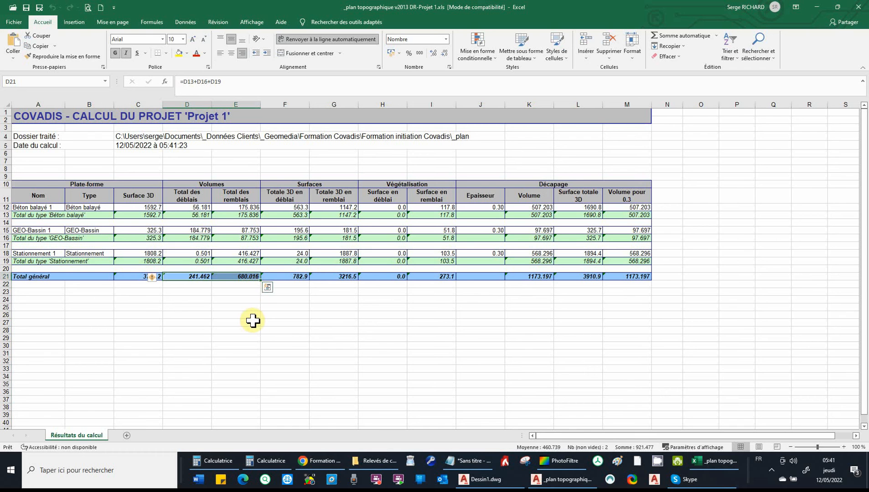
pyautogui.click(858, 7)
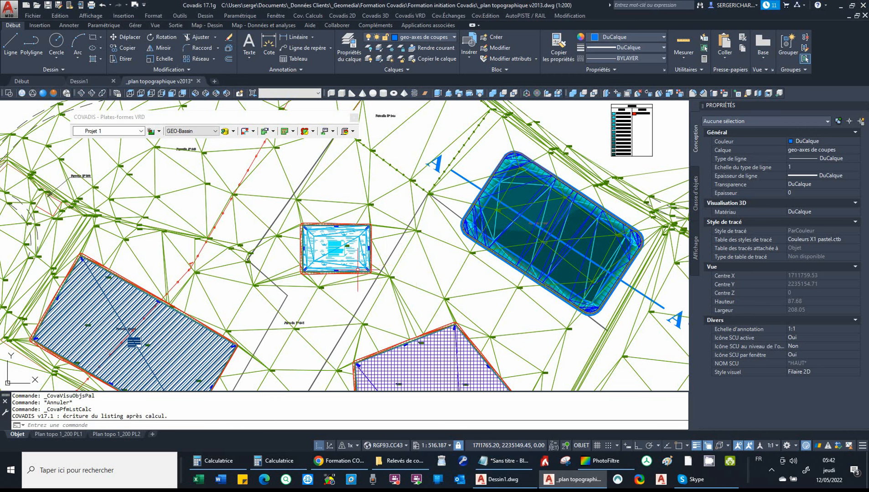
pyautogui.moveTo(394, 272); pyautogui.dragTo(373, 252, button='middle')
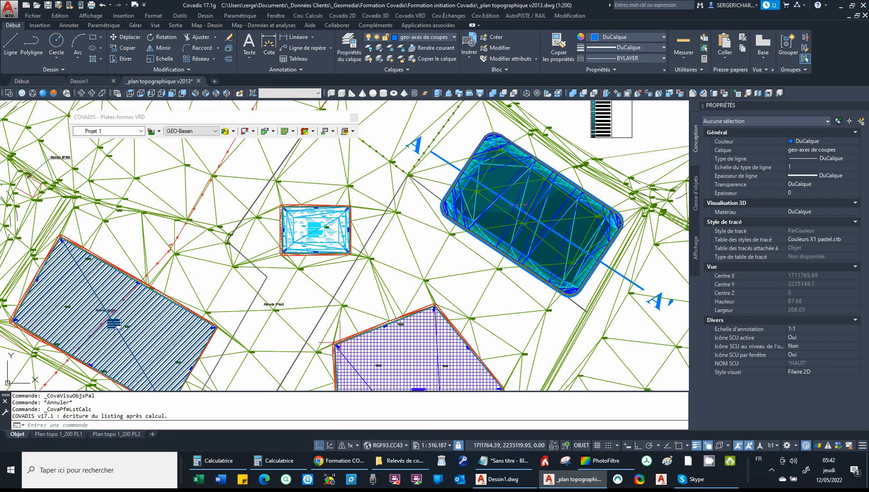
pyautogui.moveTo(365, 299); pyautogui.dragTo(398, 276, button='middle')
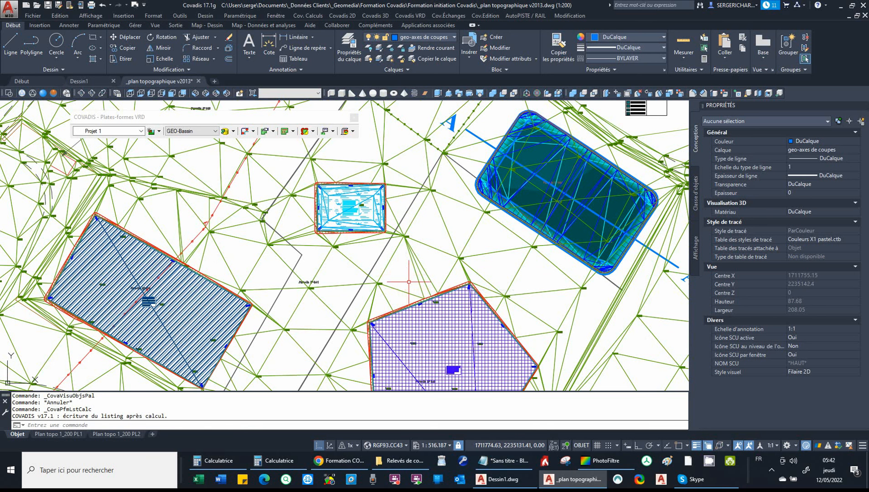
pyautogui.moveTo(409, 282)
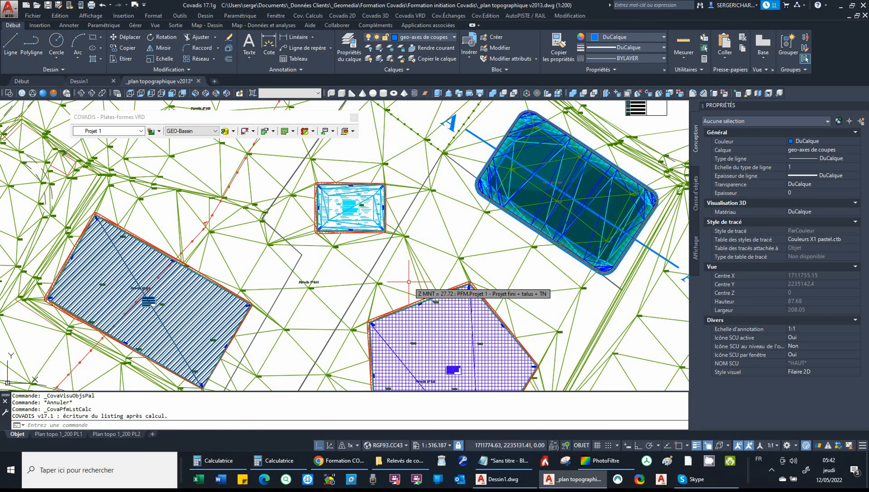